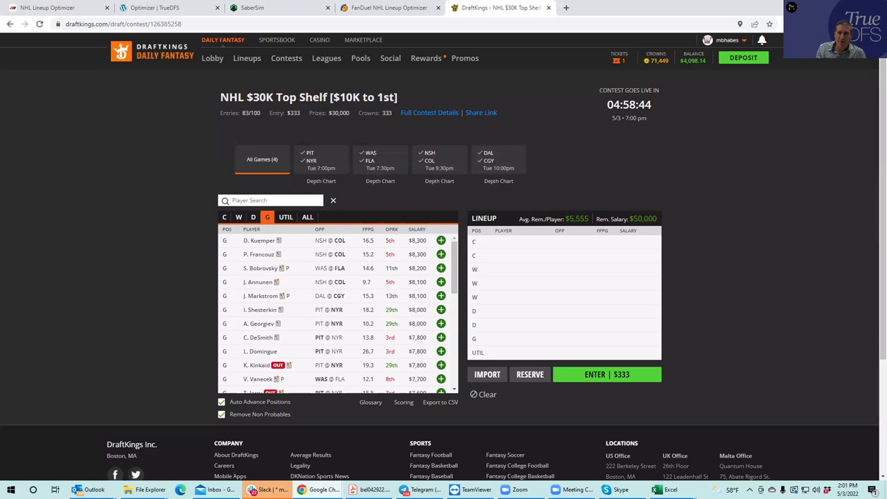
Step: Switch to the NHLDK_Proj workbook in Excel, maximize it and examine the projections, value scores and ownership of the Colorado (COL) players
key("alt+Tab")
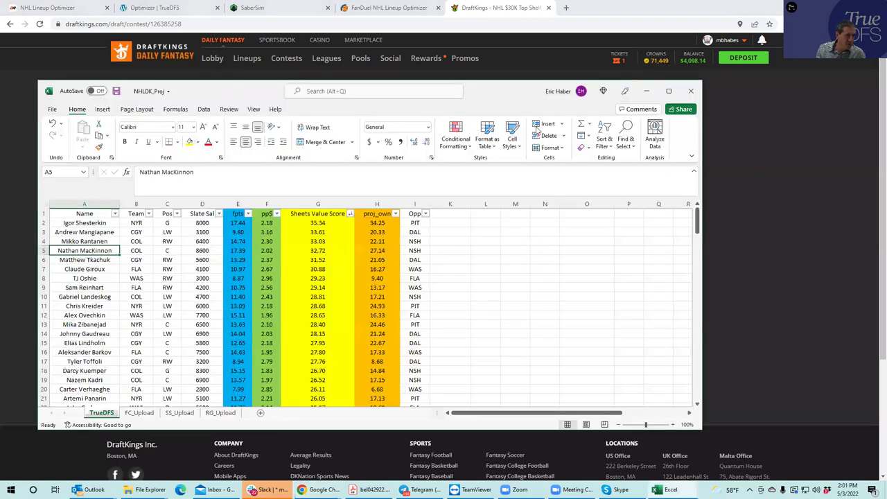
left_click(670, 90)
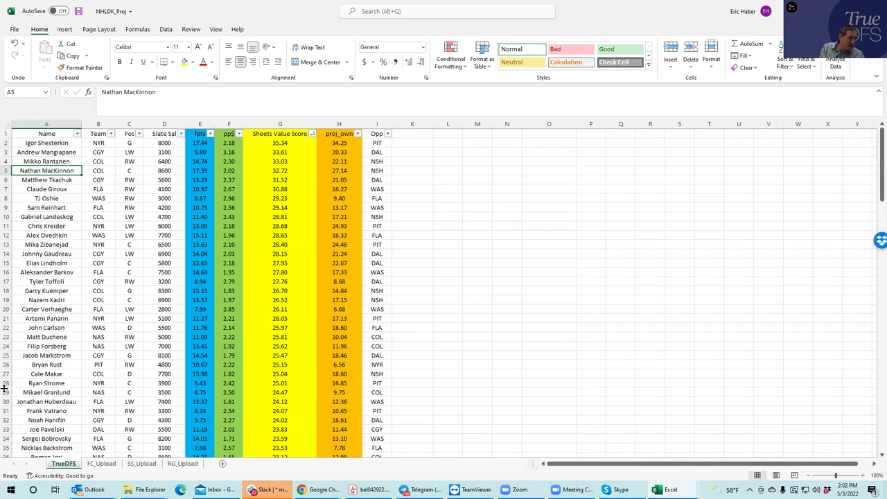
left_click(98, 161)
left_click(94, 215)
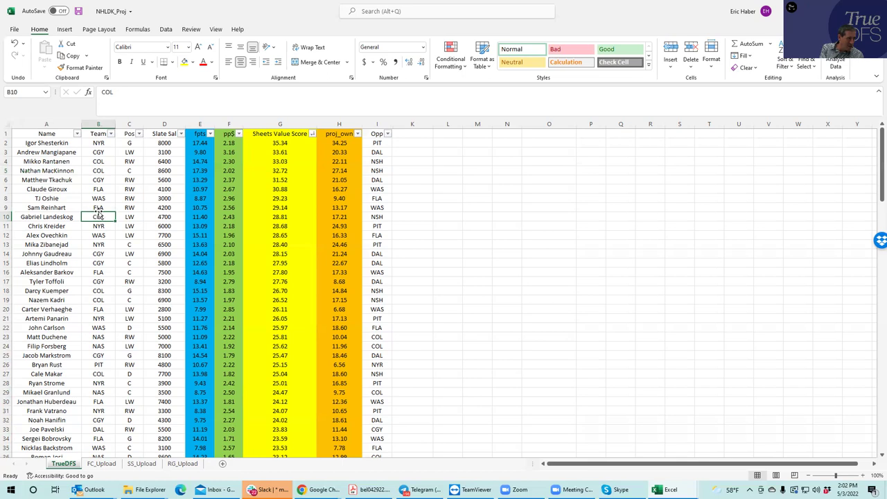
left_click(98, 291)
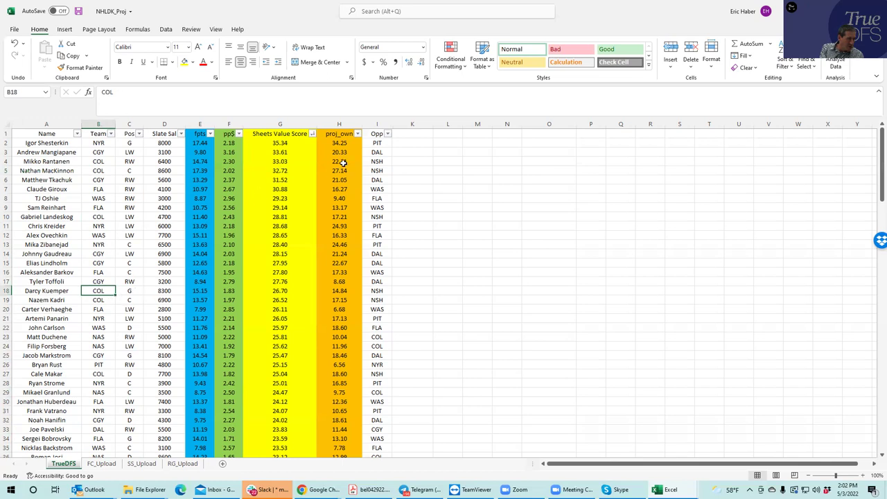
left_click(98, 217)
left_click(99, 170)
left_click(98, 161)
left_click(100, 172)
left_click(102, 217)
left_click(101, 289)
left_click(97, 303)
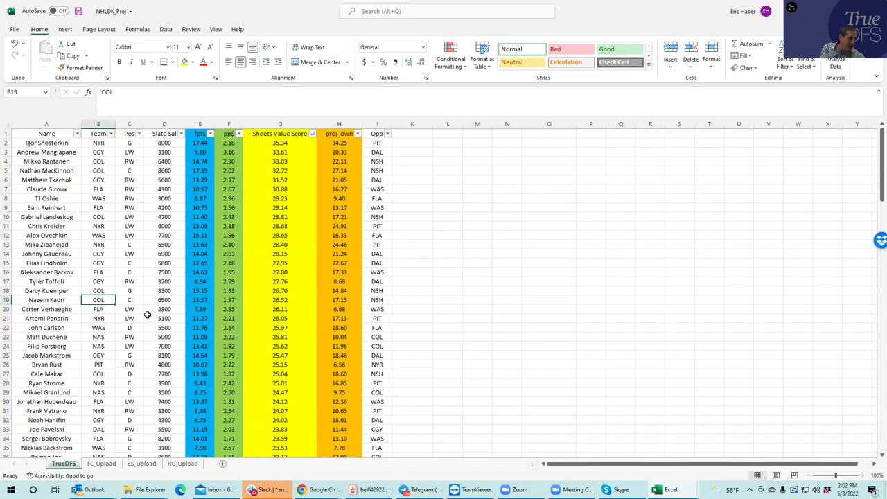
left_click(98, 162)
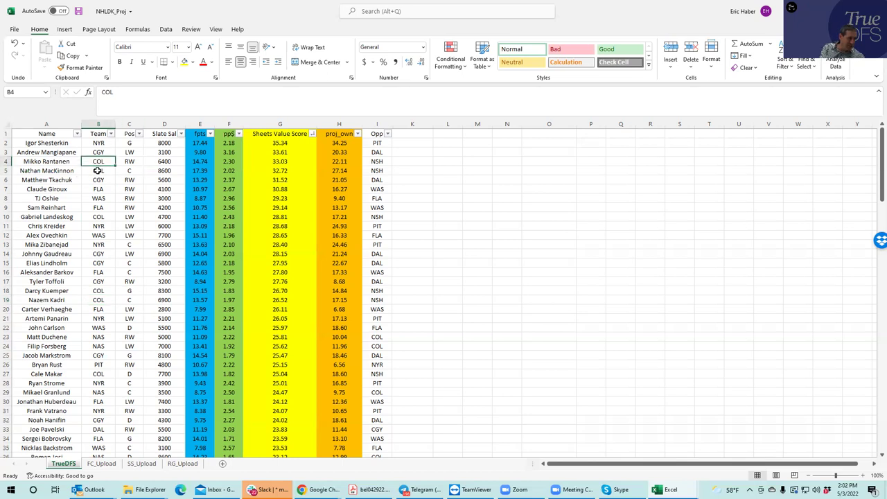
left_click(92, 290)
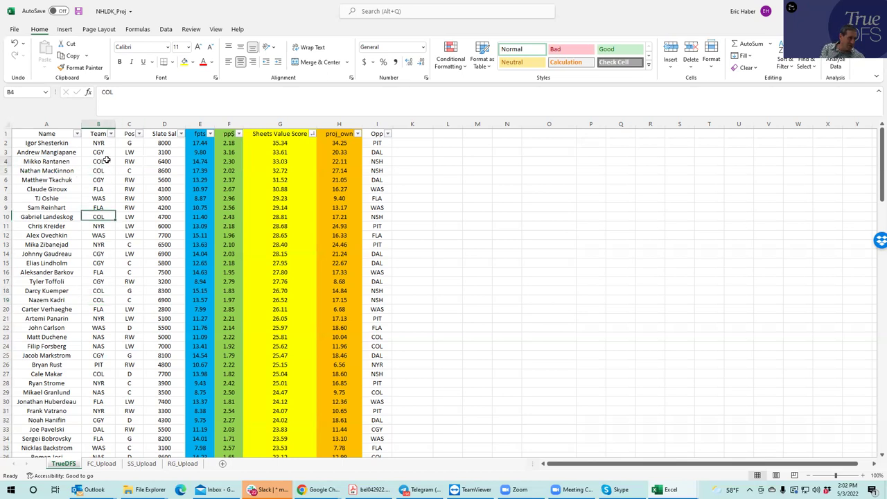
left_click(103, 170)
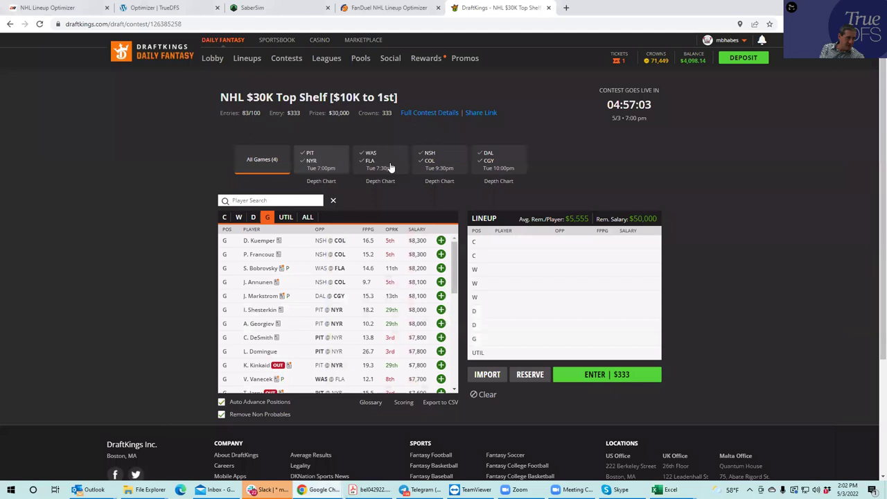
Step: Switch back to DraftKings, limit the player pool to Colorado, and draft N. MacKinnon at center plus M. Rantanen and G. Landeskog at wing
left_click(430, 166)
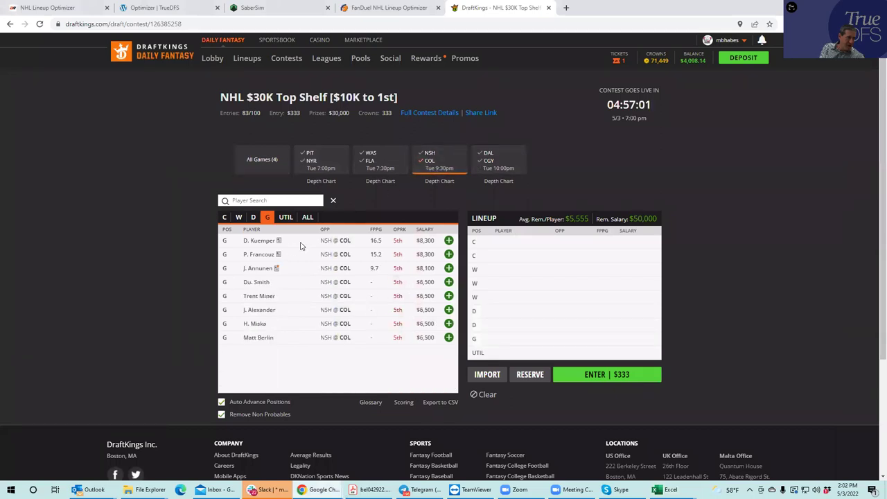
left_click(224, 217)
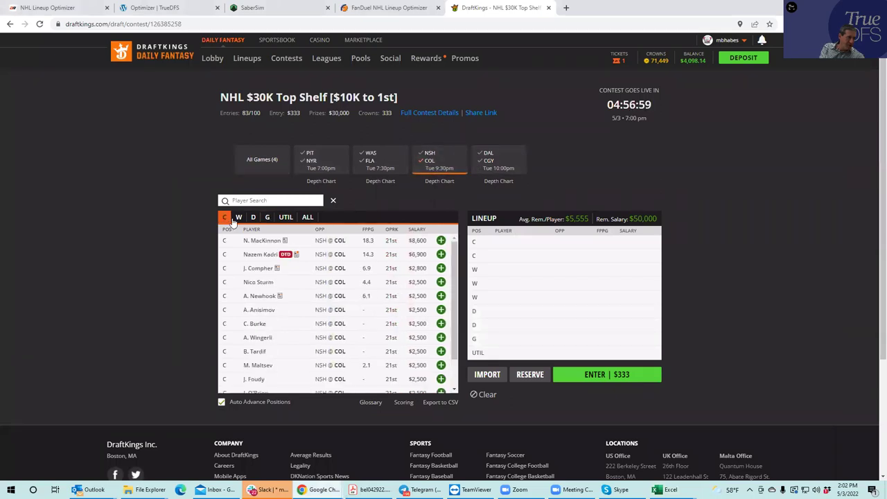
left_click(441, 240)
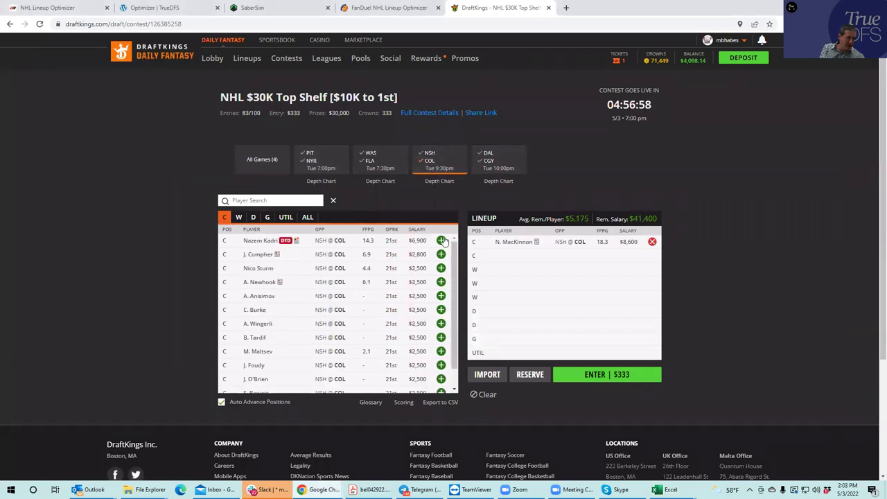
left_click(238, 217)
left_click(441, 239)
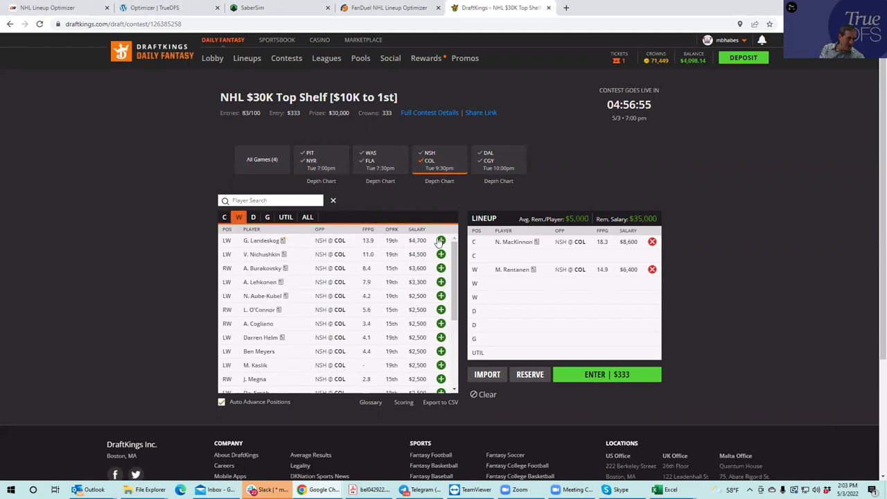
left_click(440, 239)
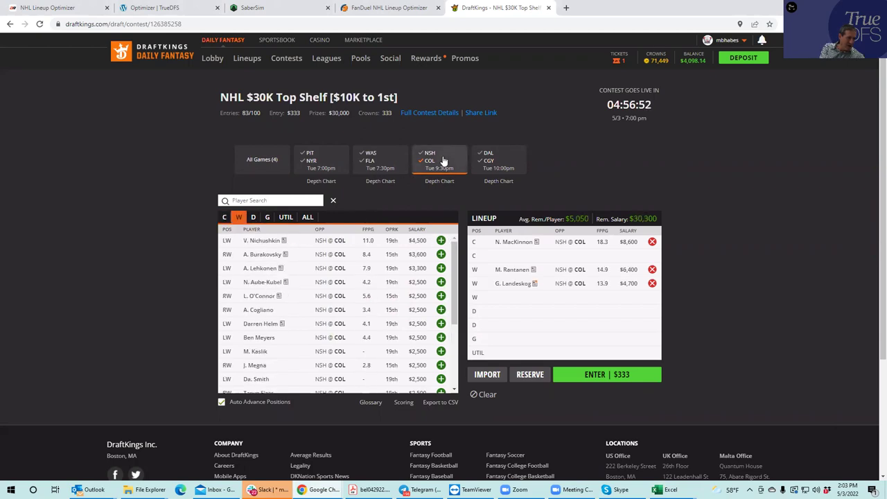
Step: Show the players of all games again and draft I. Shesterkin as goalie
left_click(418, 167)
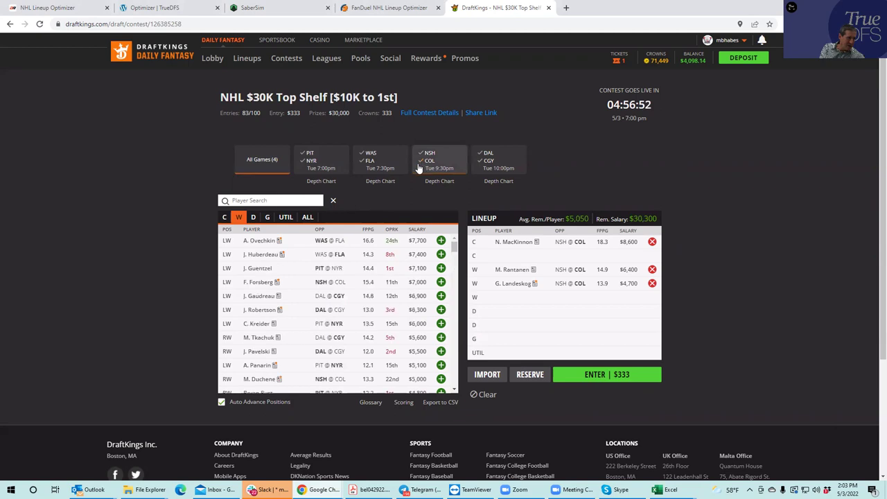
left_click(267, 217)
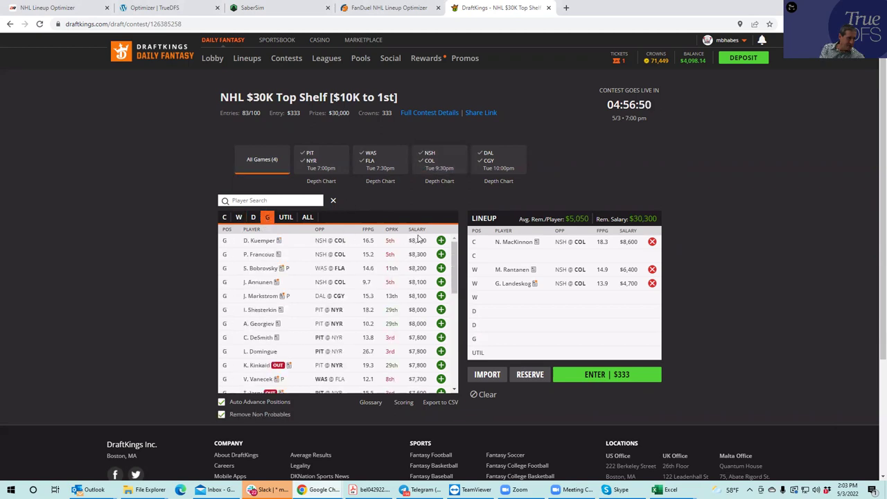
left_click(441, 310)
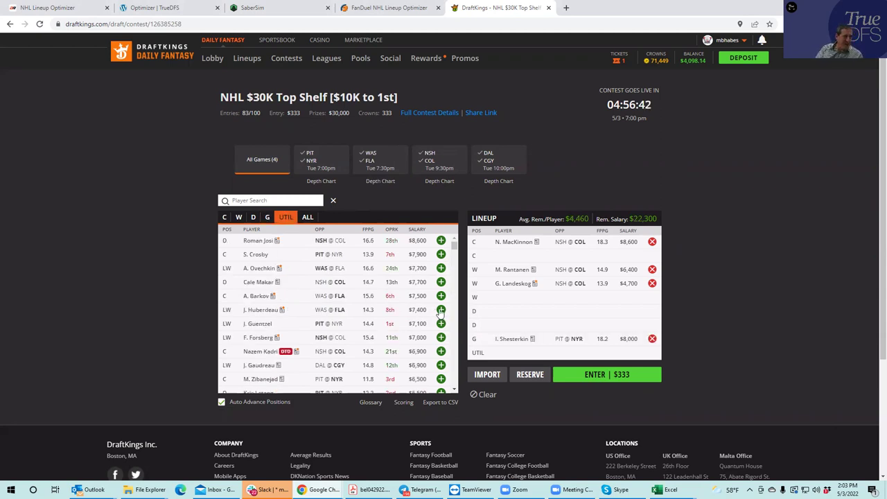
Step: Open Nazem Kadri's player card from the centers, read his latest news on the illness, and close the card
left_click(226, 218)
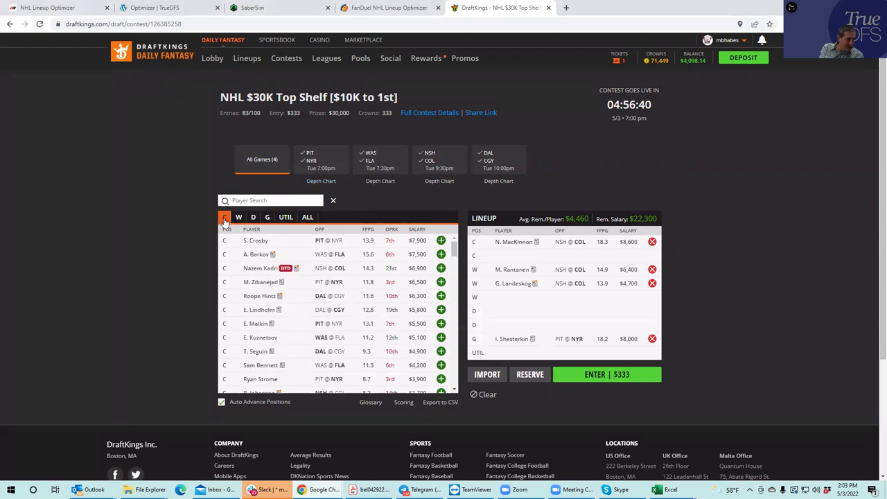
left_click(256, 271)
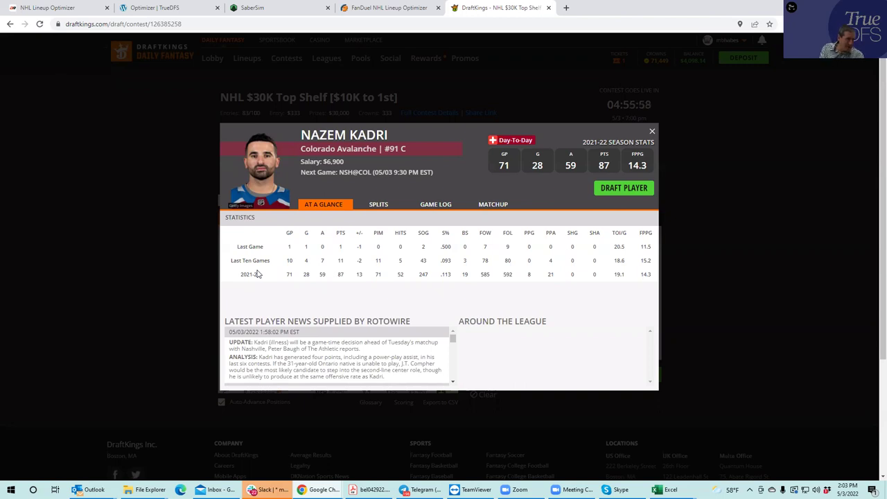
left_click(452, 383)
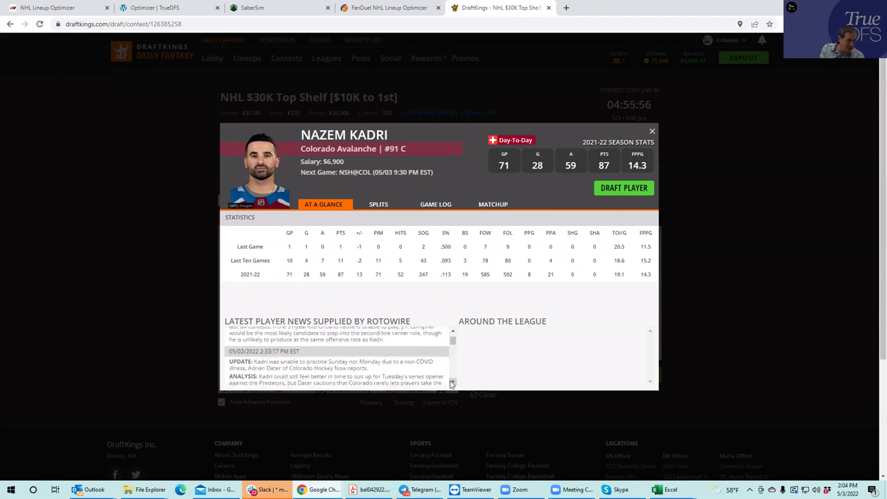
left_click(451, 383)
left_click(452, 383)
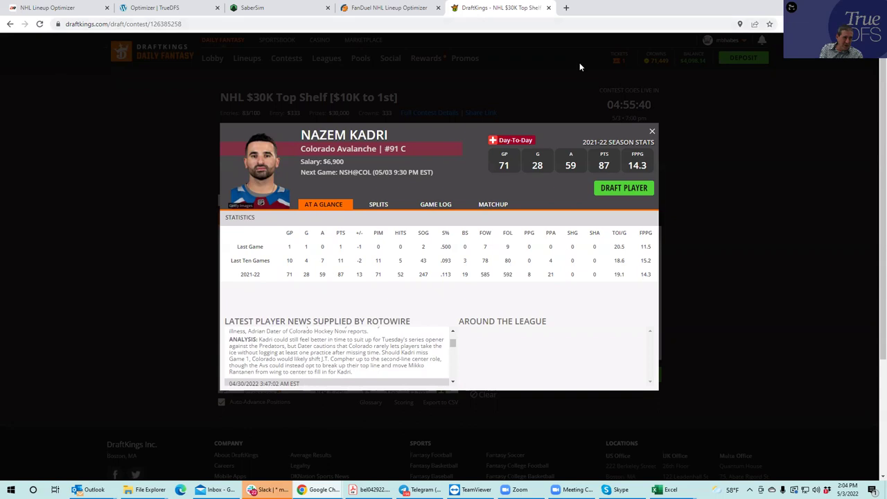
left_click(652, 133)
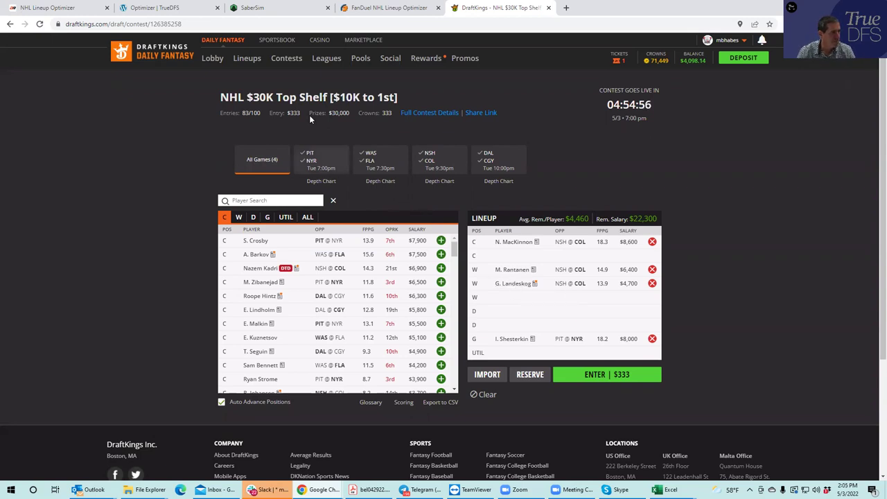
Step: Glance at SaberSim's player pool, then examine Washington's Ovechkin, Oshie and Carlson in the NHLDK_Proj workbook in Excel
left_click(258, 8)
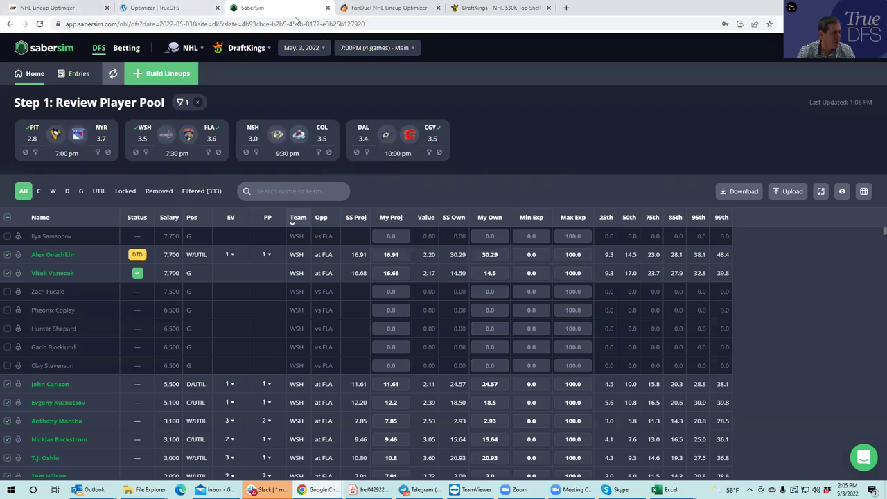
left_click(486, 9)
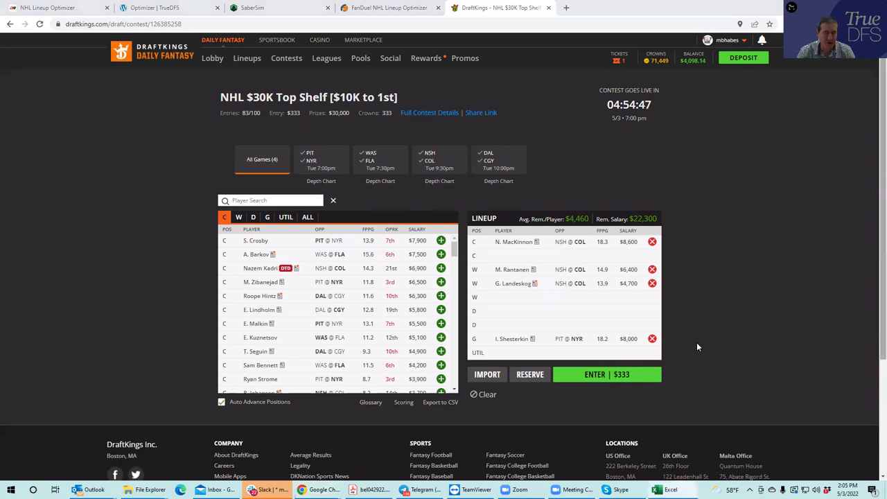
left_click(676, 491)
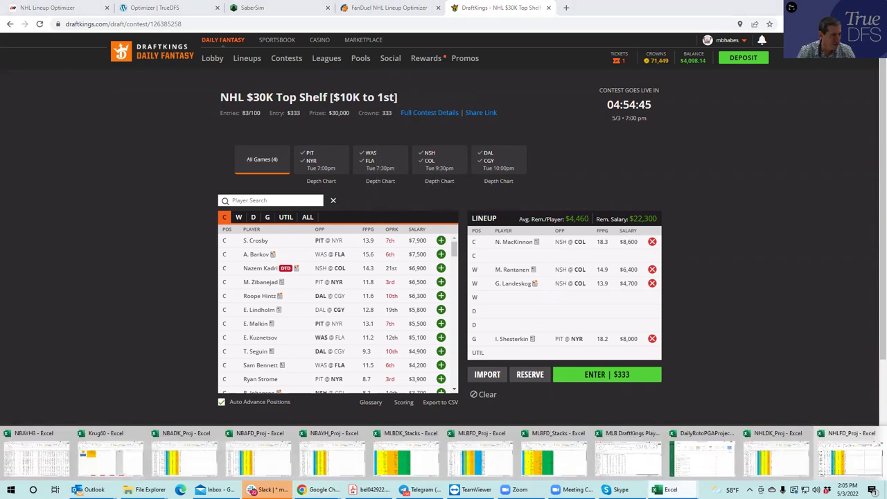
left_click(766, 461)
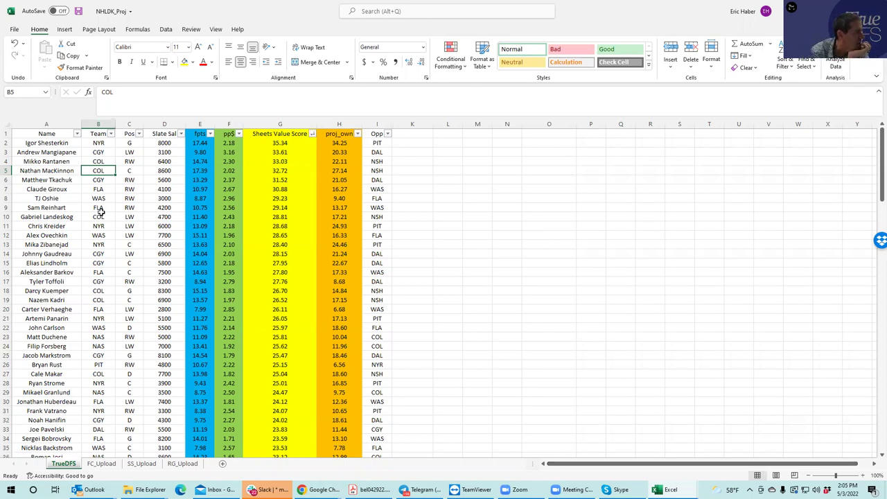
left_click(97, 234)
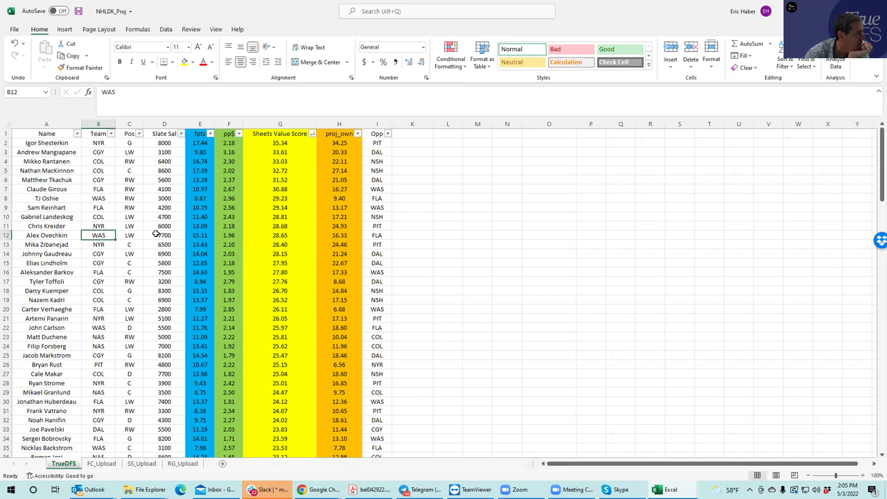
left_click(97, 198)
left_click(102, 233)
left_click(97, 327)
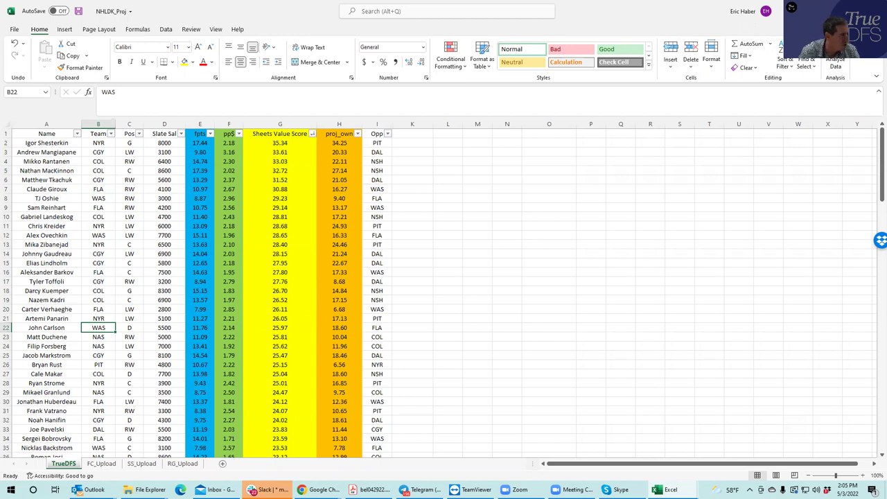
Step: Return to DraftKings, limit the player pool to Washington, and draft A. Ovechkin at wing and J. Carlson on defense
key("alt+Tab")
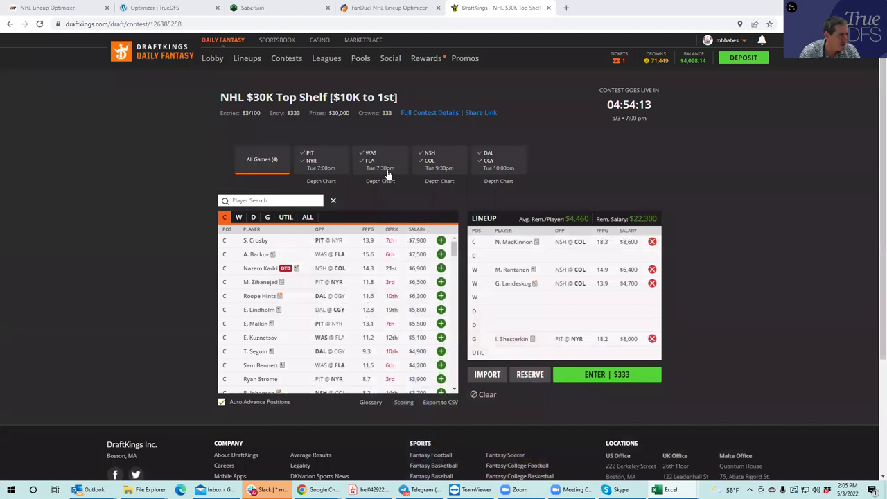
left_click(370, 158)
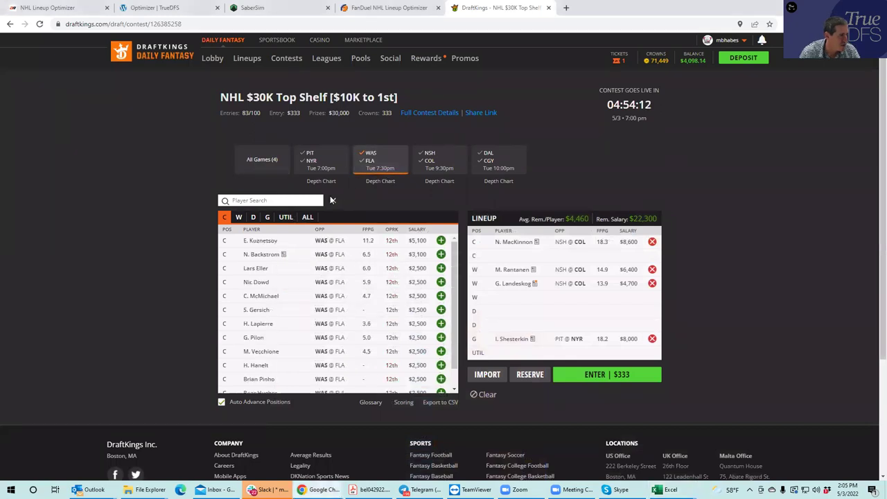
left_click(240, 217)
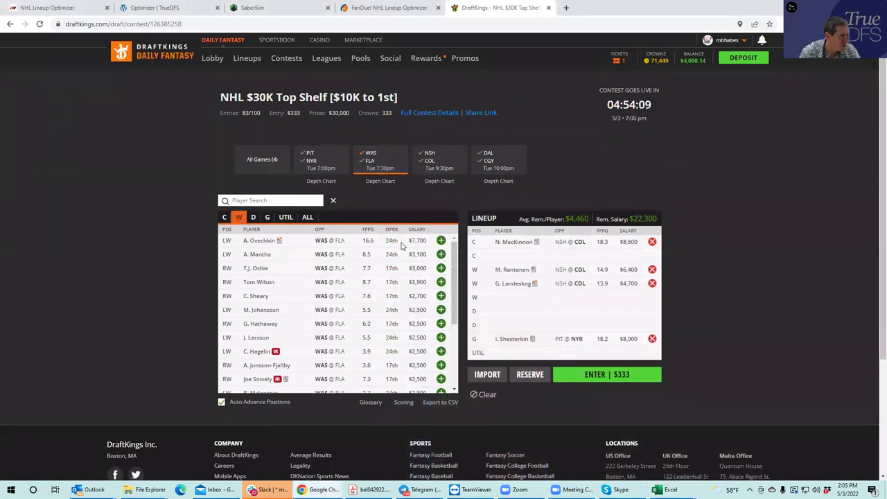
left_click(441, 240)
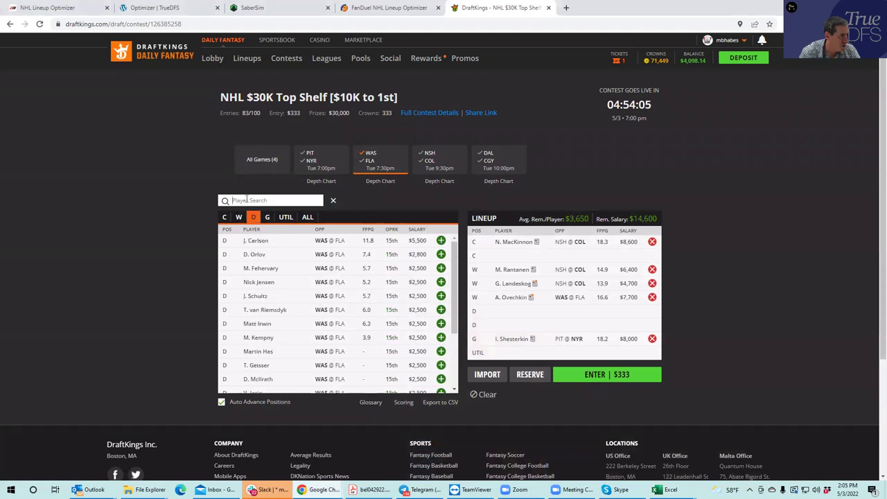
left_click(441, 240)
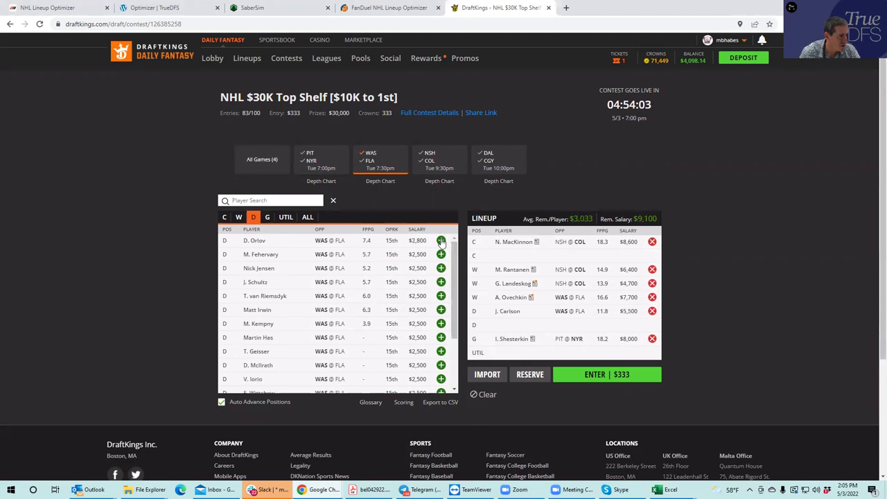
Step: Search the player pool for "osh" and draft T.J. Oshie into the utility spot
left_click(285, 218)
left_click(269, 197)
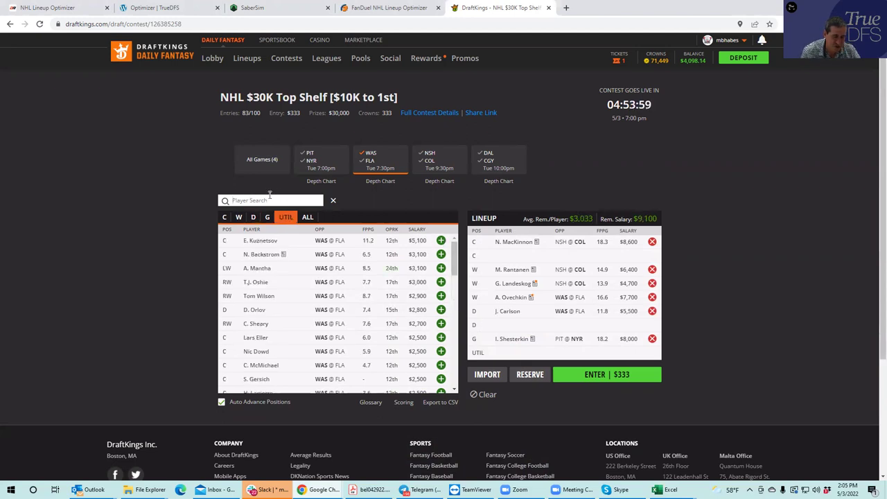
type("osh")
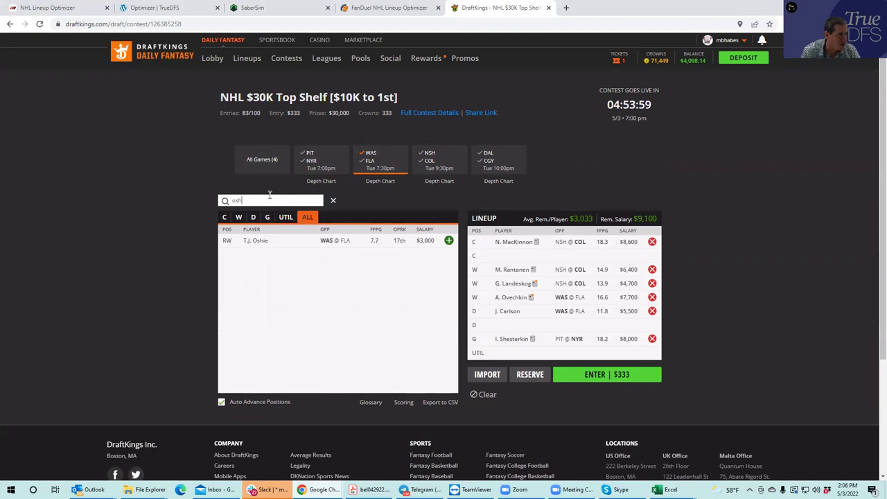
left_click(450, 241)
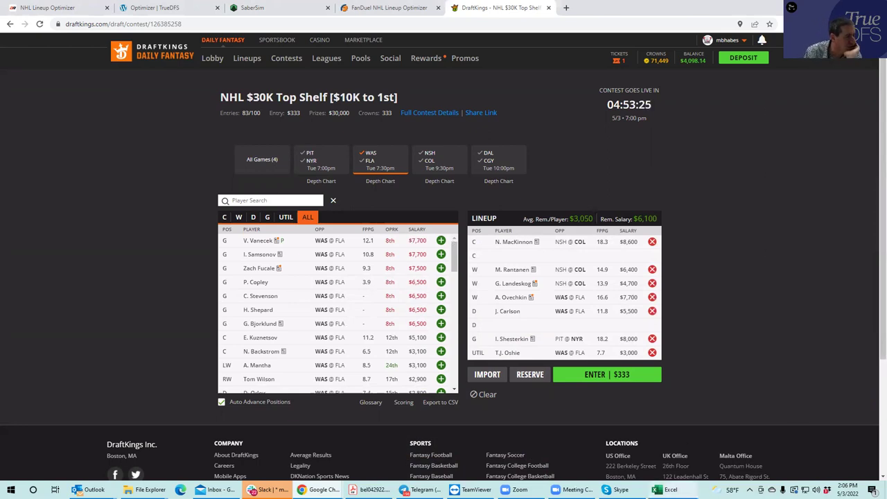
Step: Switch to the NHLDK_Proj workbook in Excel and examine the centers' positions and salaries, ending on Nicklas Backstrom
mouse_move(656, 489)
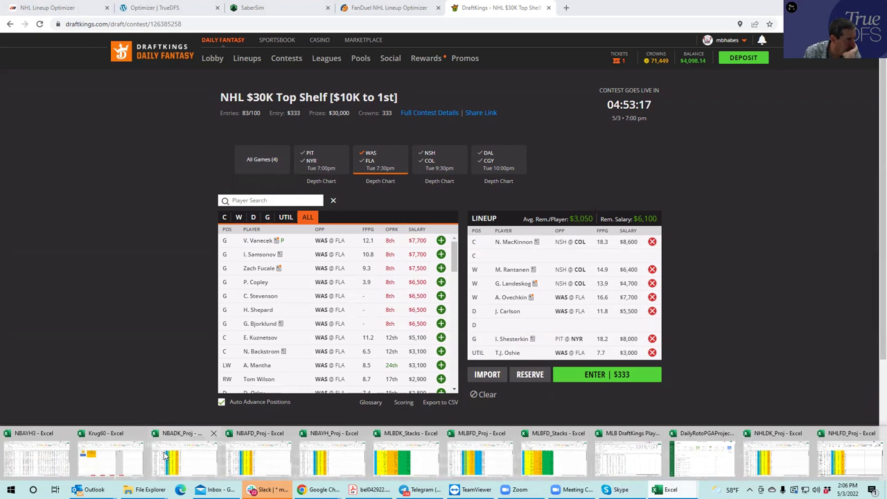
left_click(776, 454)
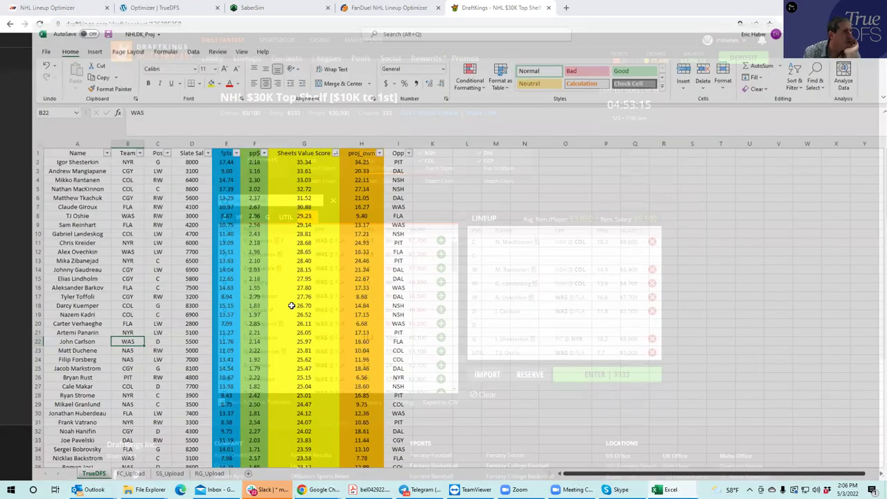
left_click(159, 153)
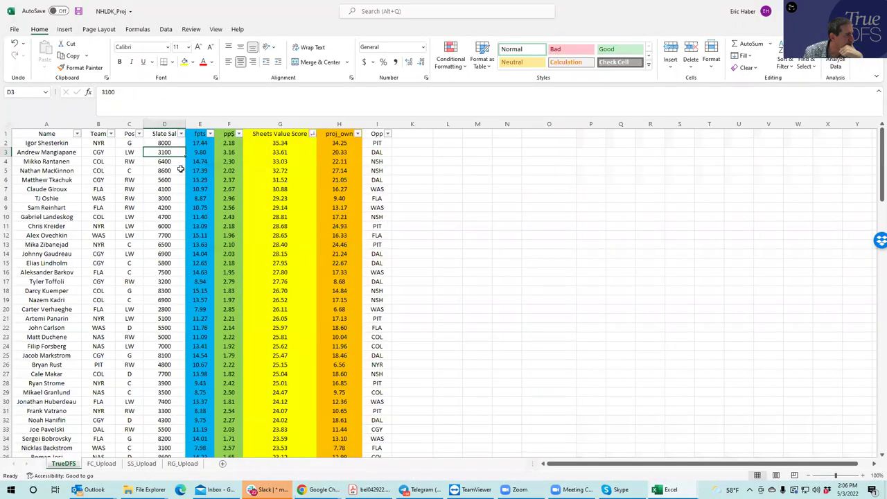
left_click(160, 169)
left_click(128, 261)
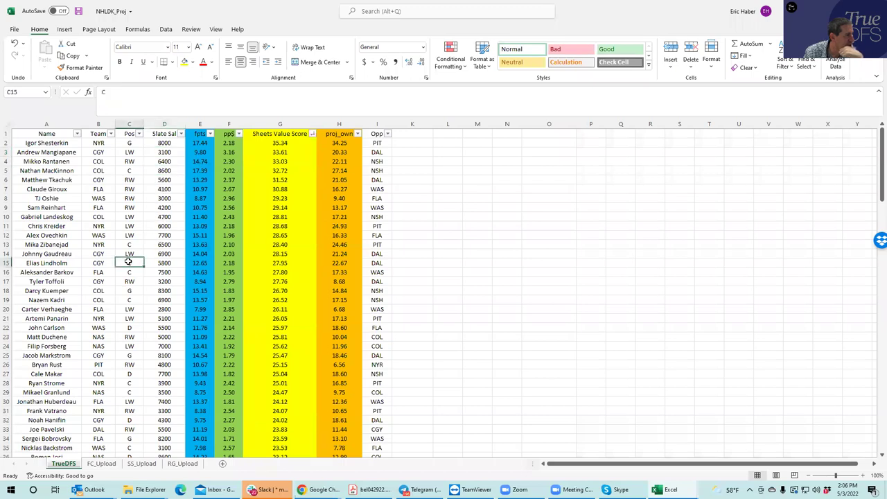
left_click(132, 273)
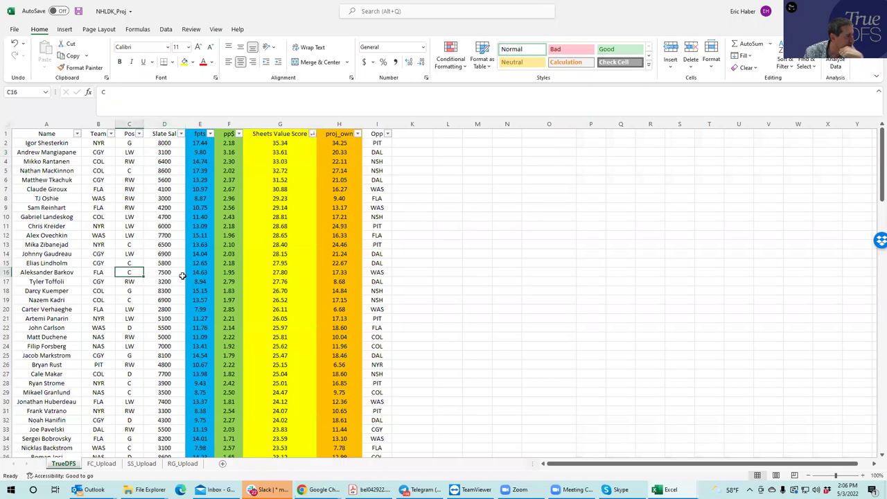
left_click(136, 300)
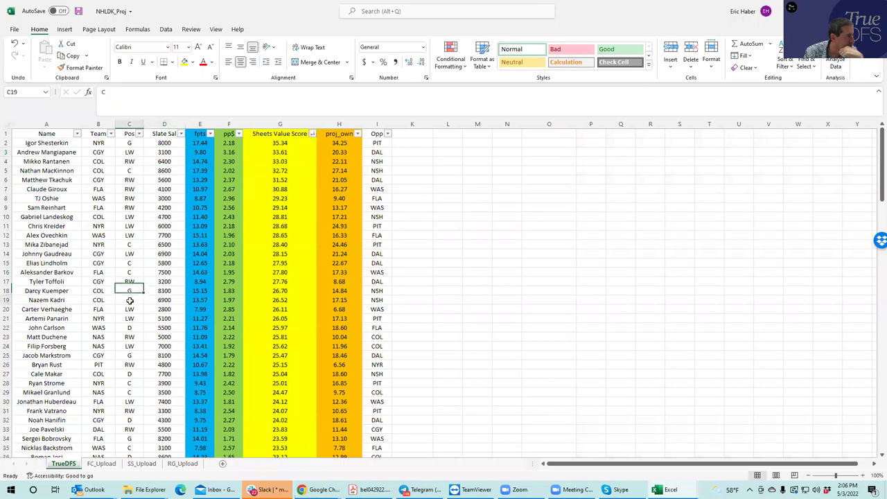
left_click(131, 382)
left_click(122, 400)
left_click(125, 325)
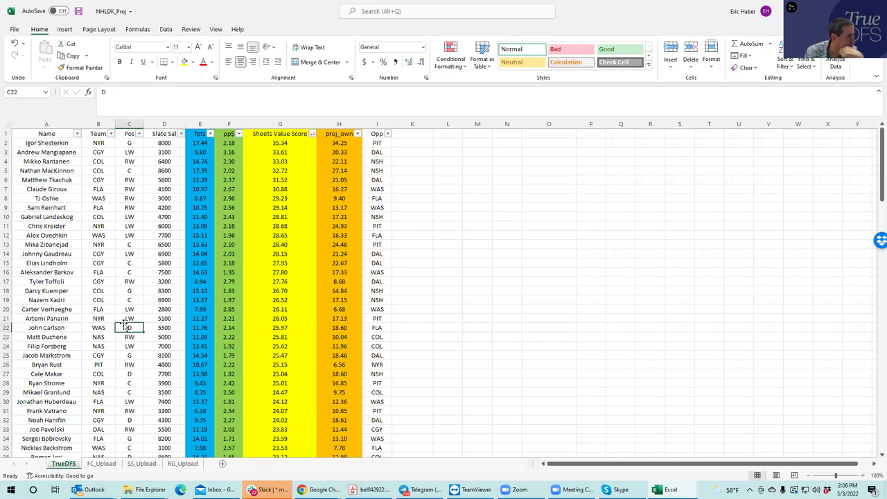
left_click(130, 345)
left_click(133, 409)
left_click(137, 448)
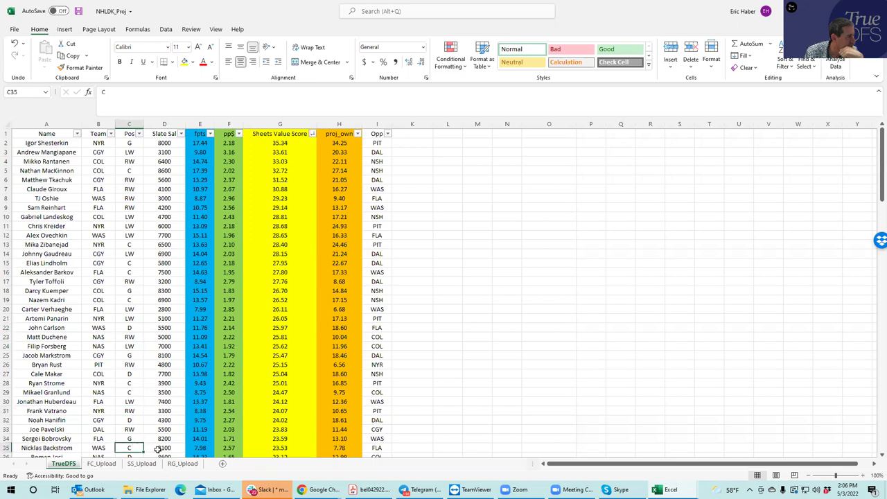
left_click(159, 449)
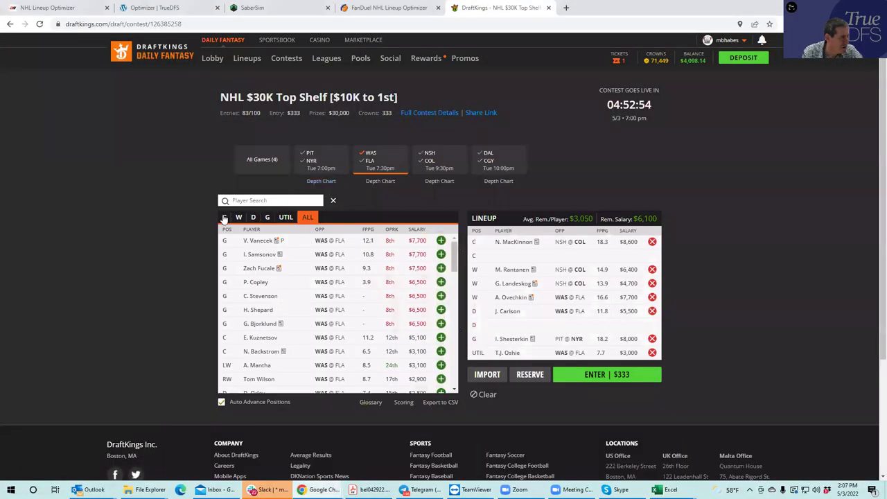
Step: Return to DraftKings, search the player pool for "ba", and draft N. Backstrom into the open center spot
left_click(226, 217)
left_click(264, 200)
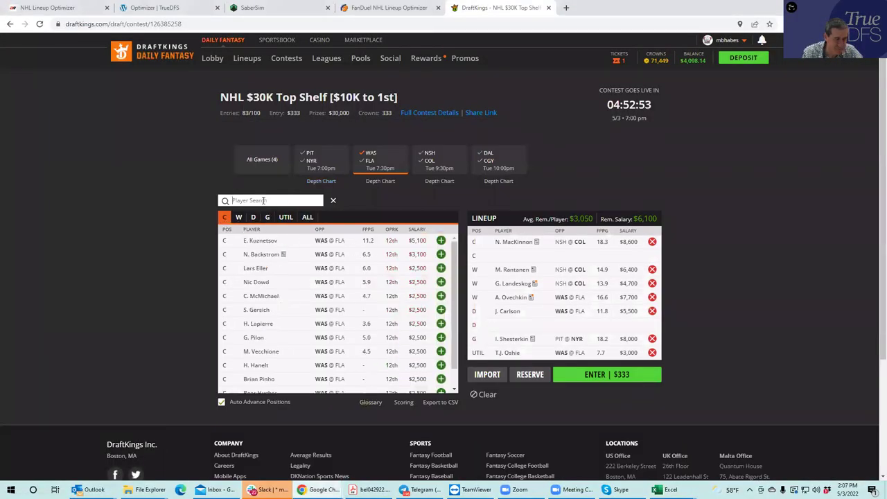
type("ba")
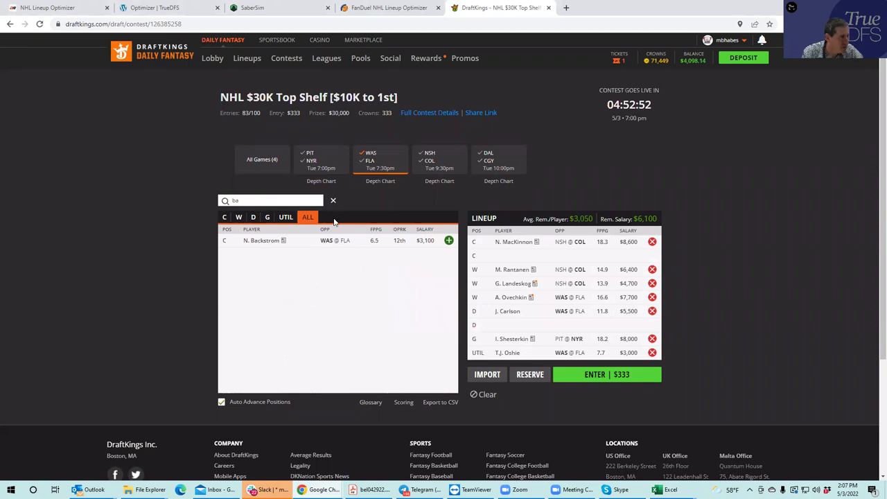
left_click(449, 241)
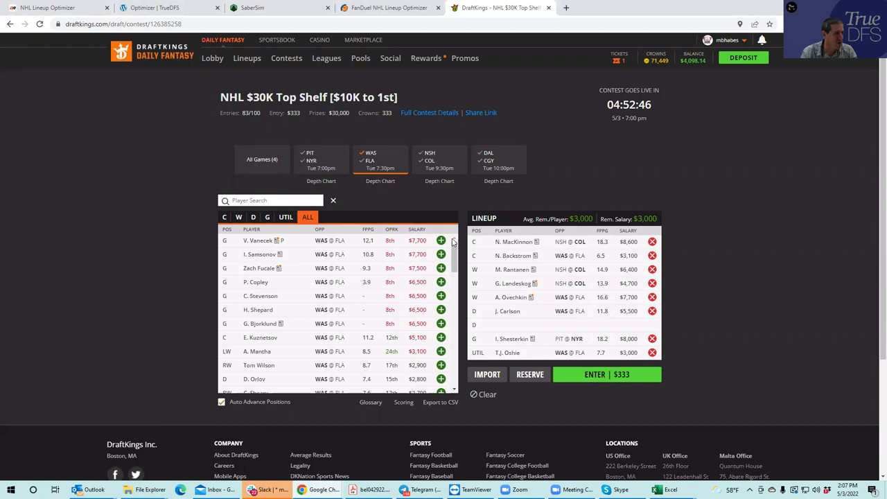
Step: Show players from all games, review M. Backlund's game log in his player card, and try to draft him
left_click(386, 158)
left_click_drag(454, 247, 455, 280)
scroll(454, 279, "down", 2)
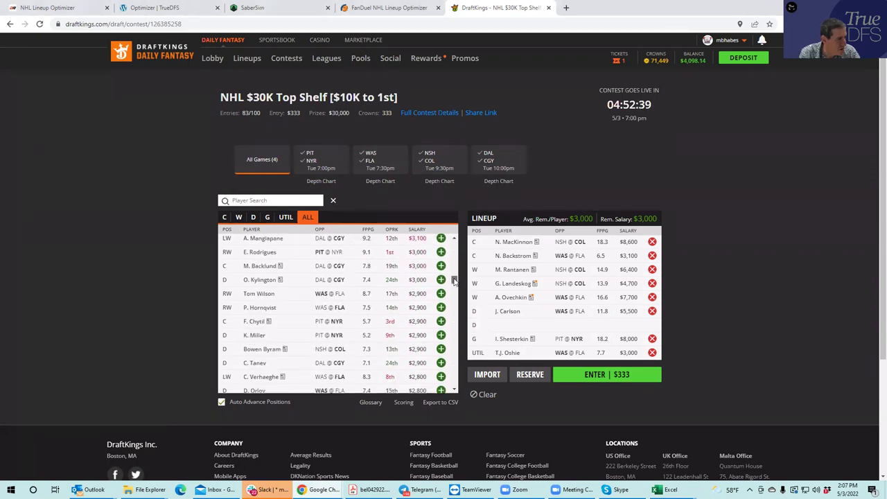
left_click(257, 265)
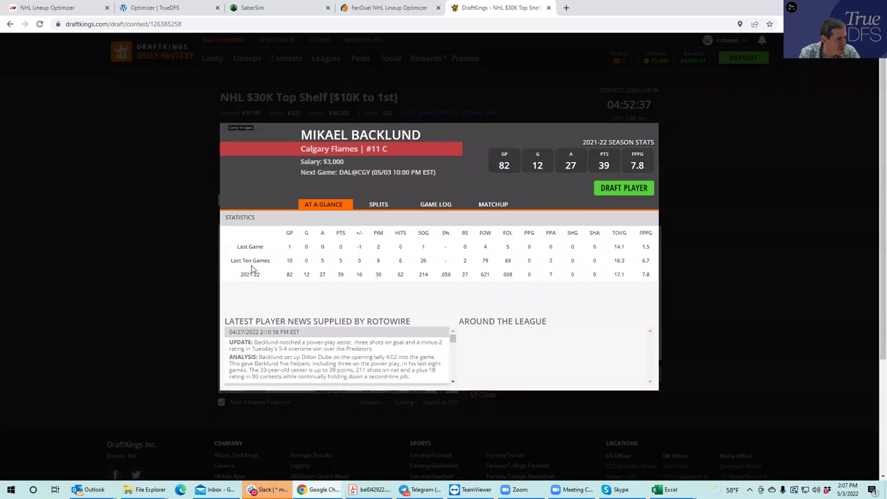
left_click(426, 207)
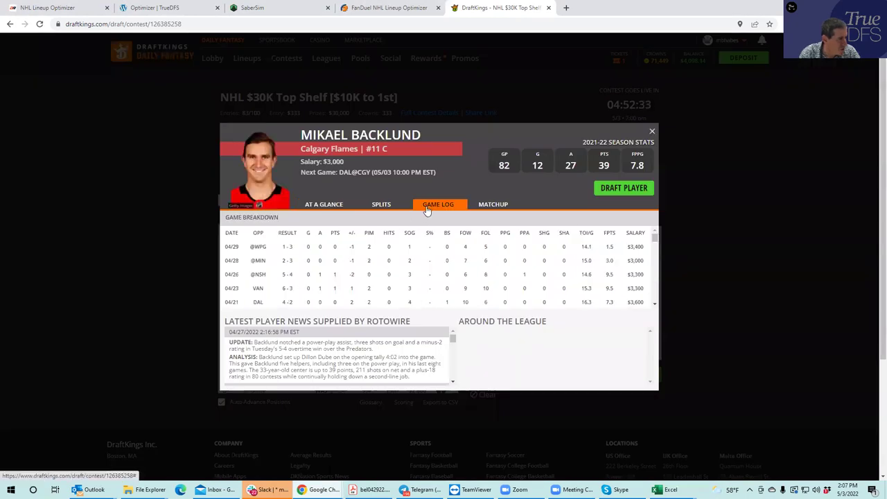
left_click(651, 130)
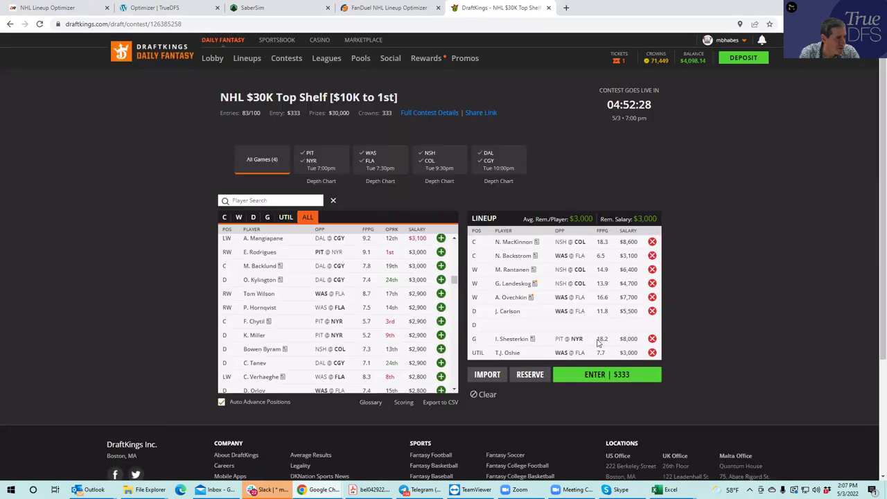
left_click(441, 266)
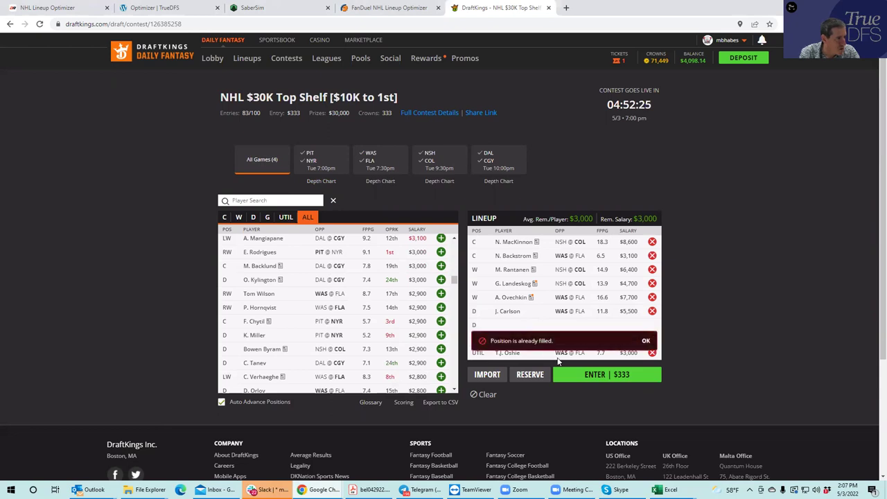
left_click(644, 341)
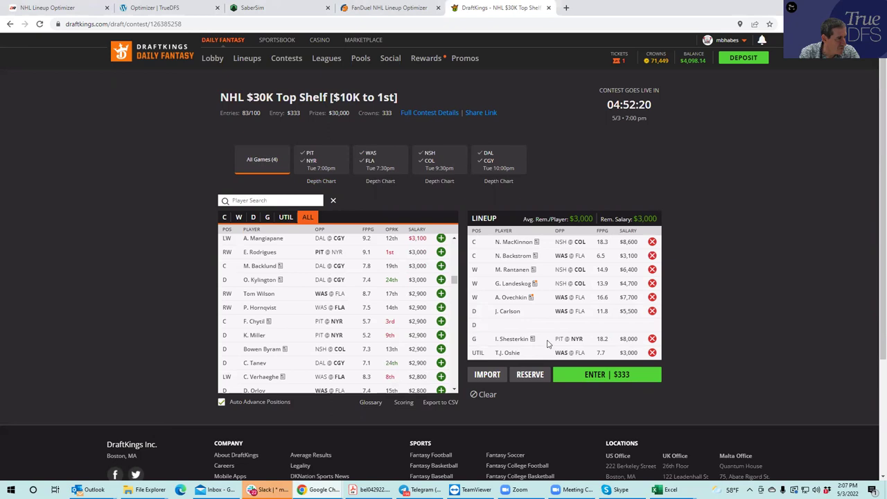
Step: Limit the player pool to defensemen, then switch to the NHLDK_Proj workbook in Excel and scan the slate salaries
left_click(255, 218)
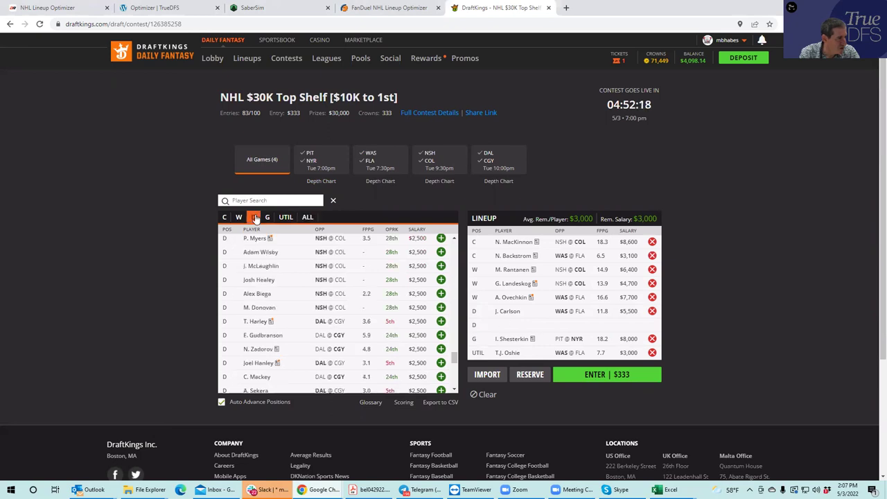
left_click_drag(456, 356, 422, 214)
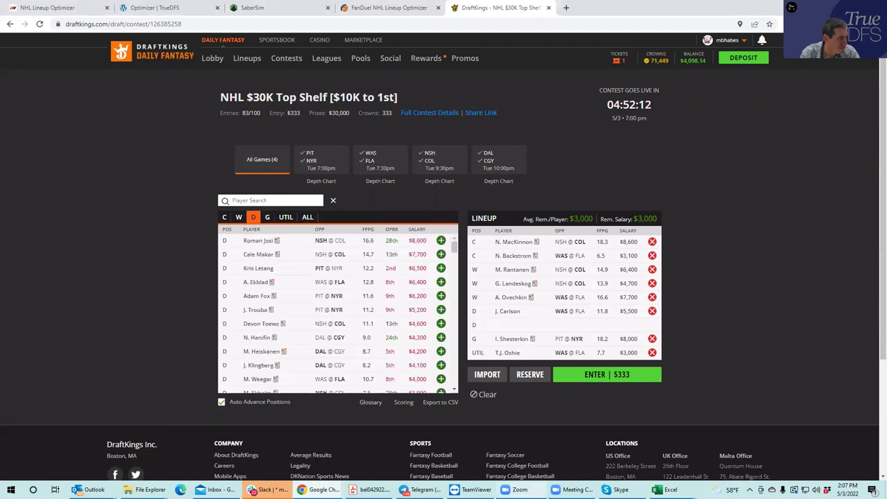
mouse_move(666, 490)
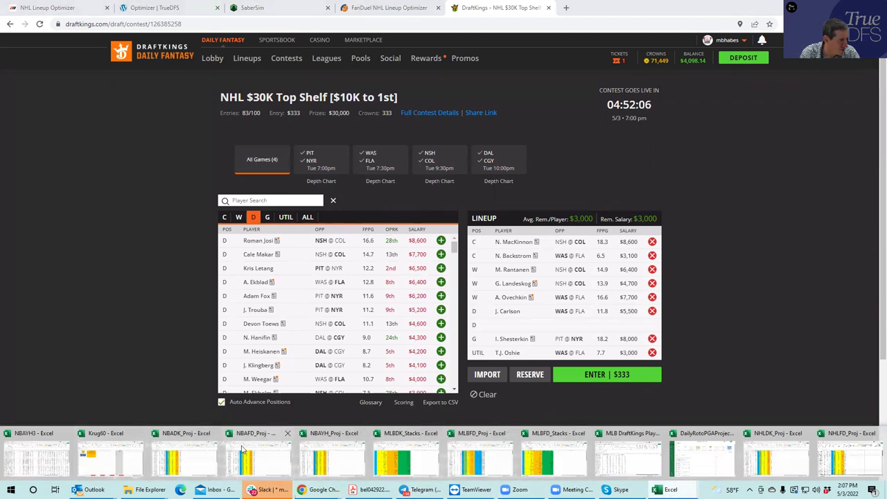
left_click(763, 457)
left_click(165, 270)
left_click(173, 328)
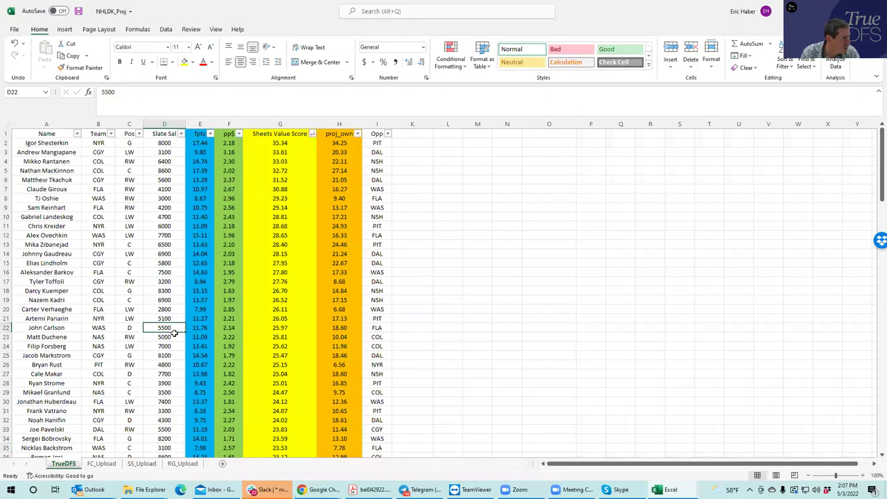
left_click(169, 373)
left_click(168, 420)
left_click(165, 447)
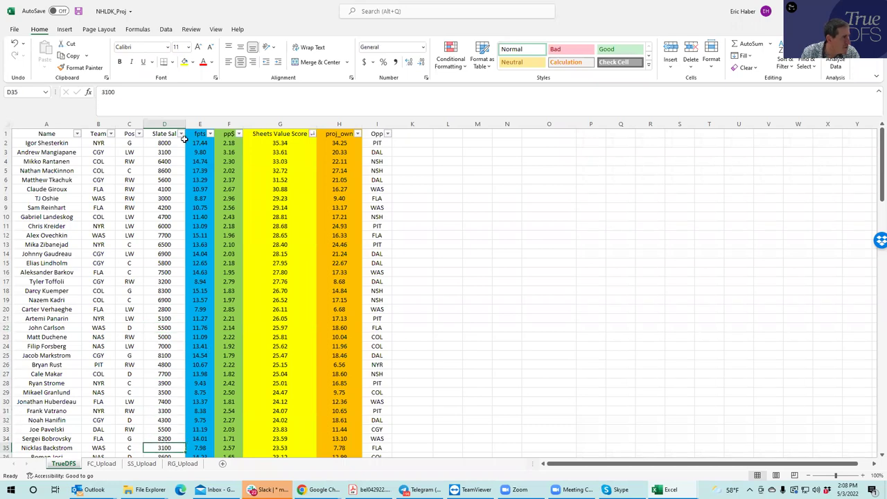
Step: Sort the projections by position in ascending order and compare defensemen such as Mike Matheson and Dmitry Orlov
left_click(139, 133)
left_click(104, 144)
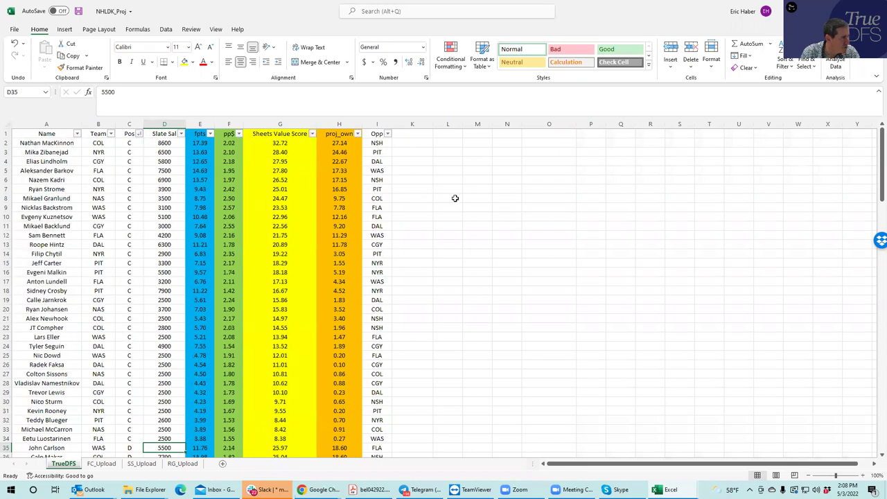
left_click_drag(878, 174, 874, 239)
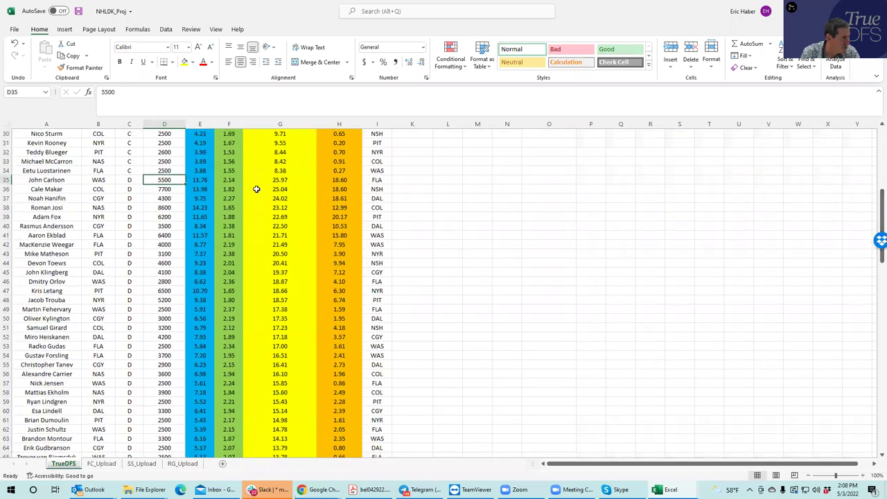
left_click(166, 254)
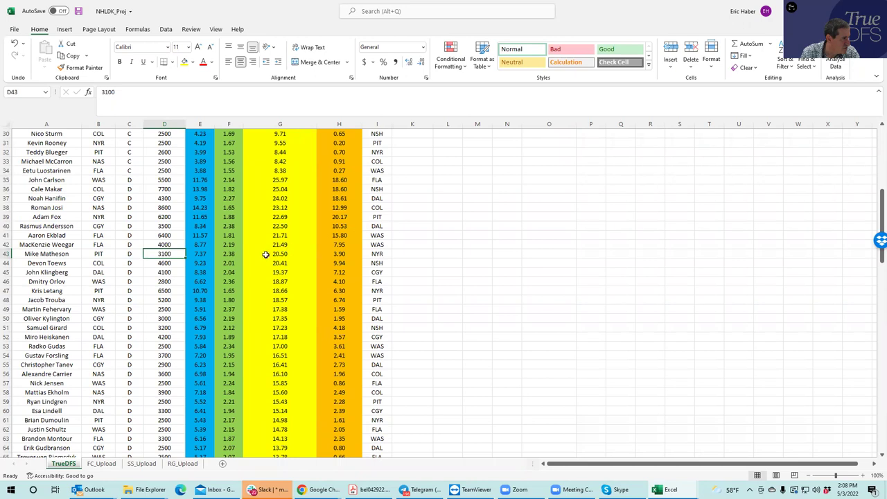
left_click(161, 283)
left_click(159, 256)
left_click(167, 290)
left_click(163, 263)
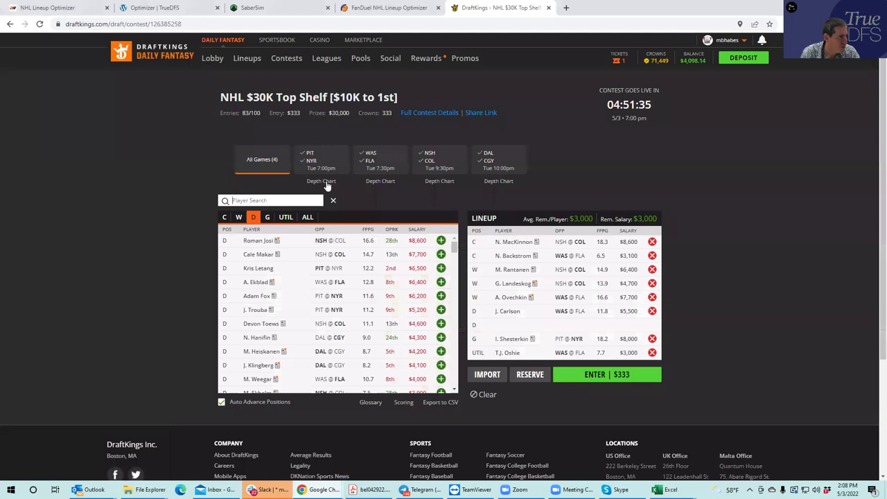
Step: Return to DraftKings, limit the defensemen to Washington, draft D. Orlov, and view his player card
left_click(371, 172)
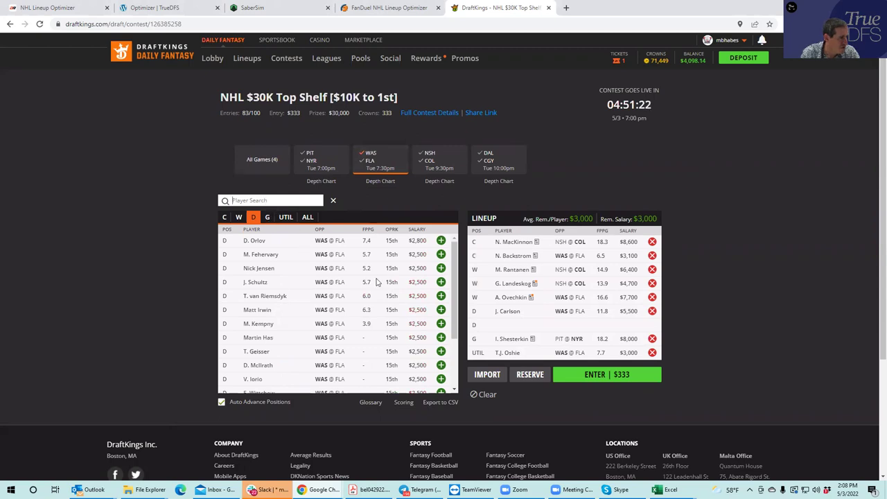
left_click(441, 242)
left_click(503, 325)
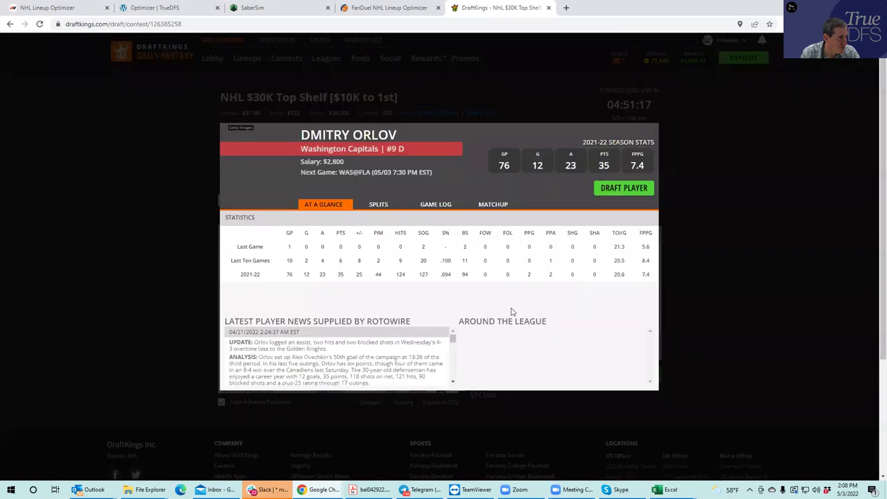
left_click(650, 136)
Step: Try to enter the $333 contest with the filled lineup
left_click(612, 381)
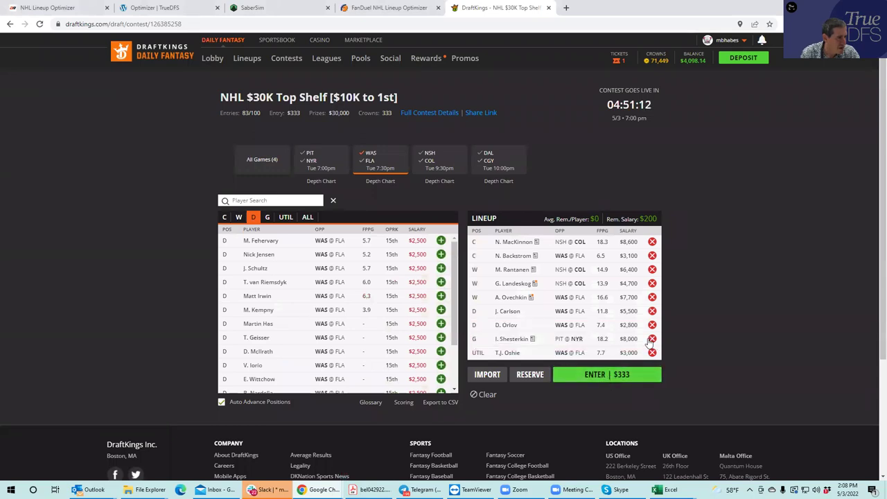
left_click(615, 376)
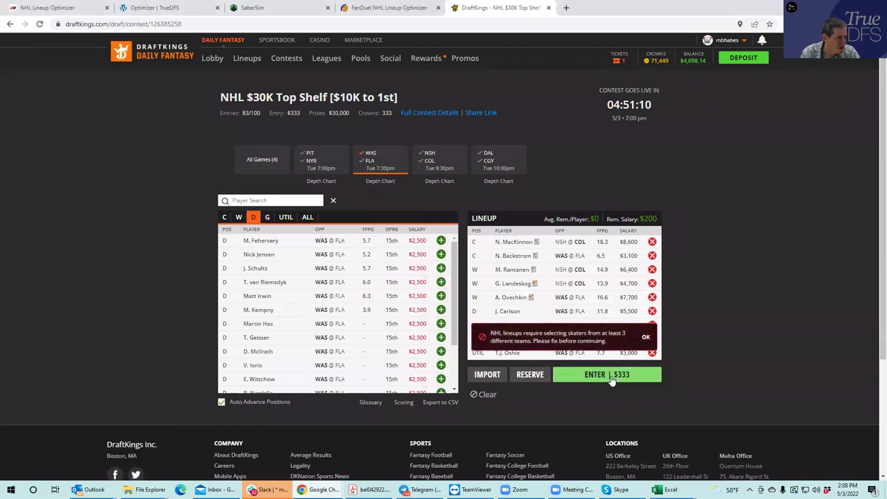
left_click(647, 338)
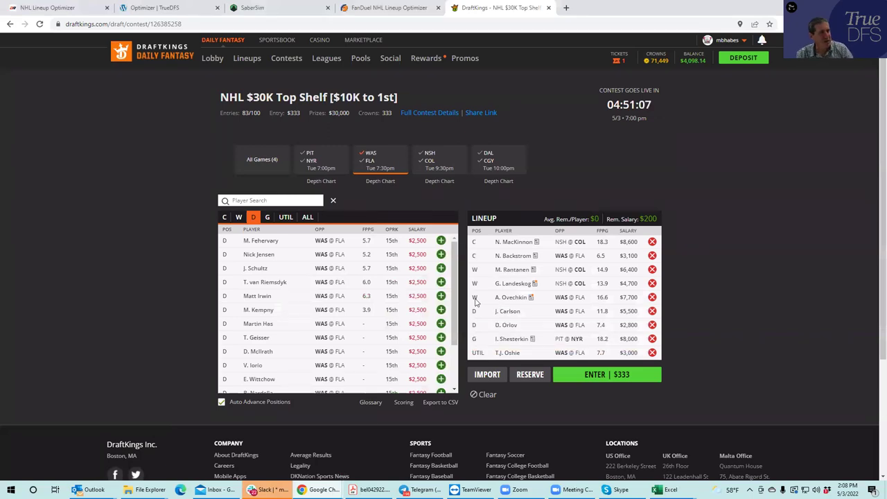
Step: Remove A. Ovechkin and G. Landeskog from the lineup's wing spots, and show wings from all games
left_click(652, 298)
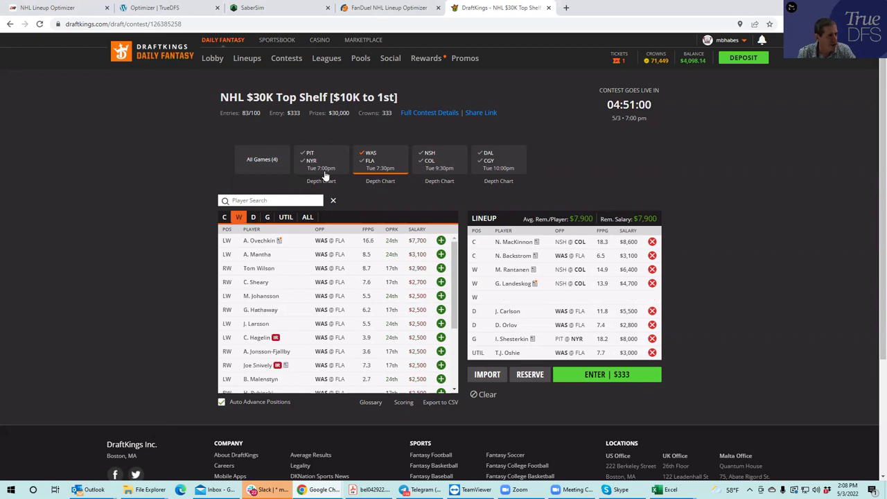
left_click(360, 159)
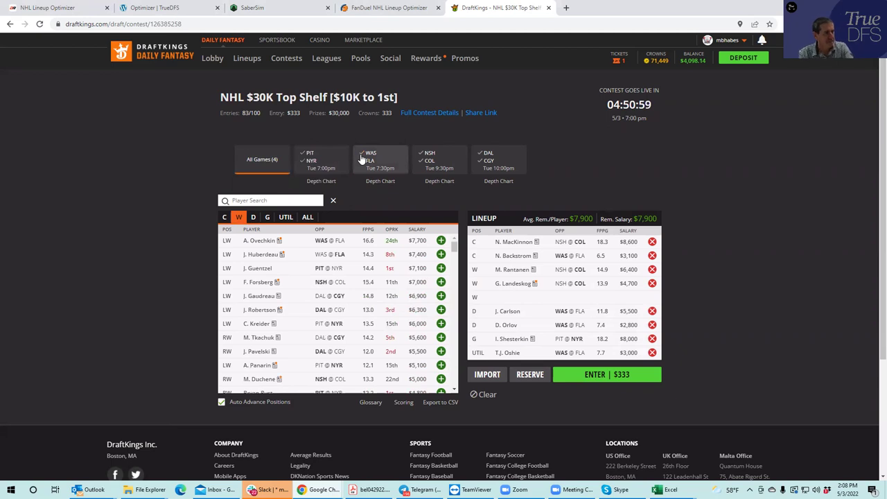
left_click(652, 284)
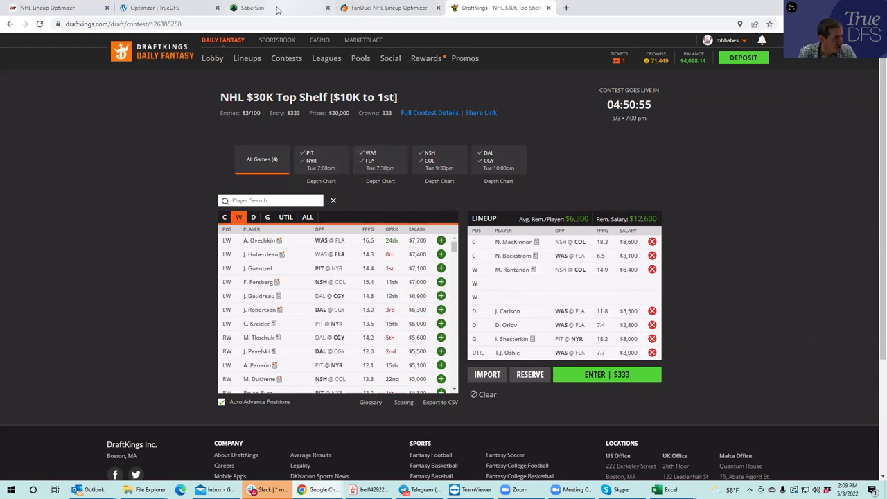
Step: Switch to SaberSim, upload the NHLDK_Sim CSV from the KrugNHL folder as custom projections, and save them
left_click(278, 9)
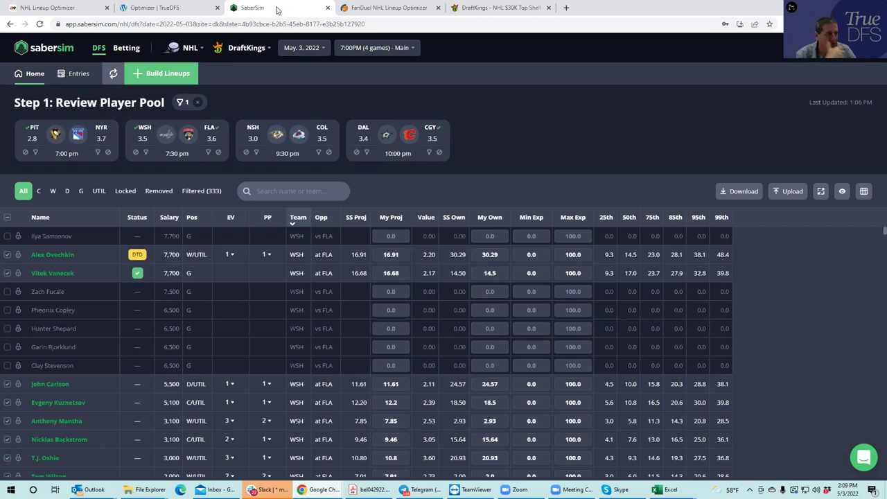
left_click(789, 191)
left_click(564, 163)
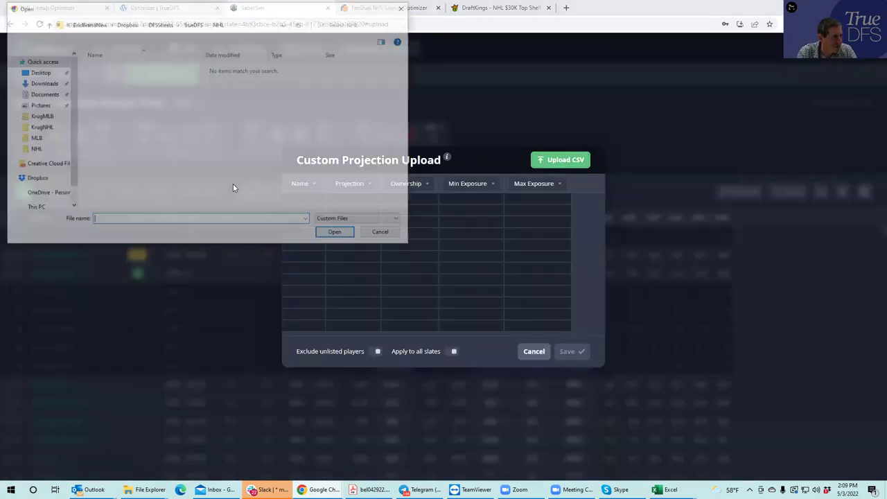
left_click(40, 128)
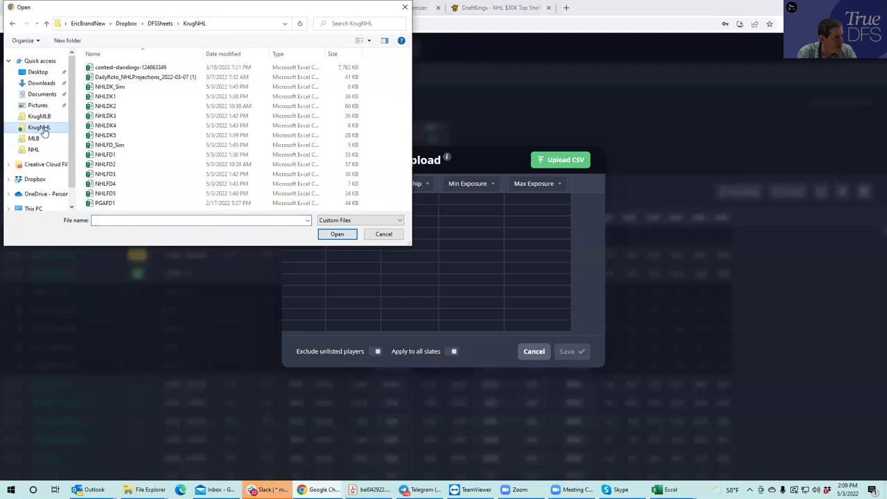
left_click(110, 87)
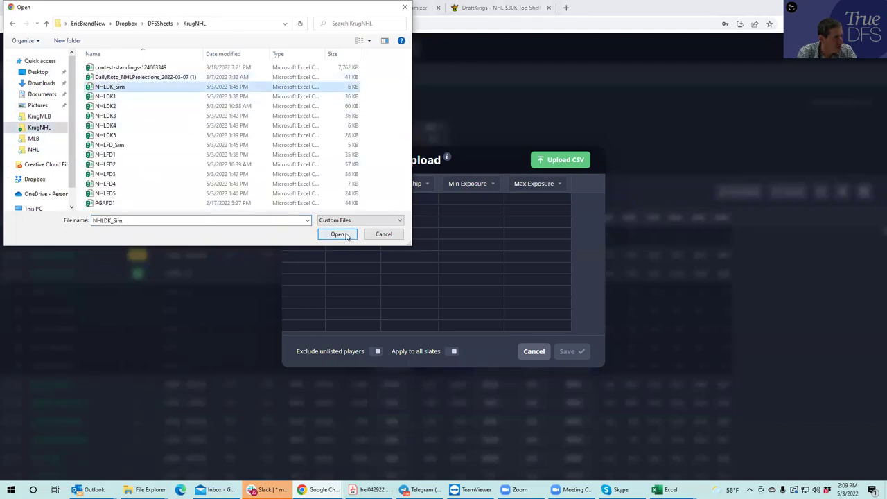
left_click(338, 235)
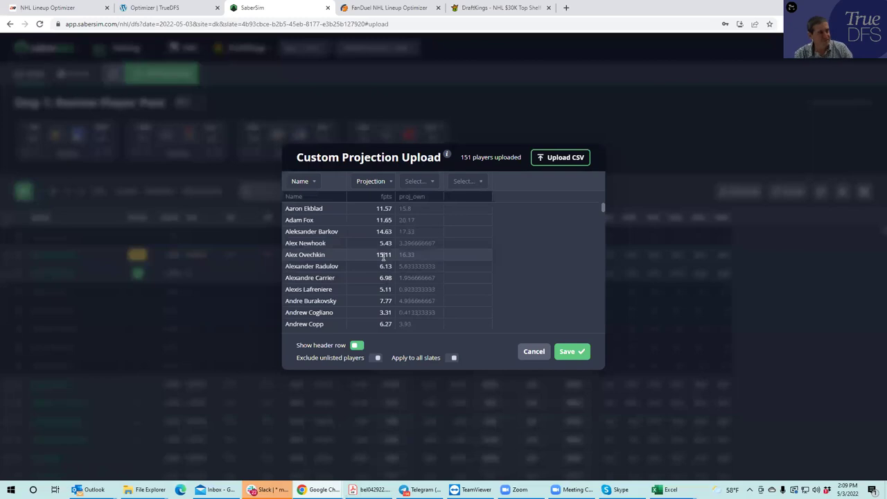
left_click(565, 352)
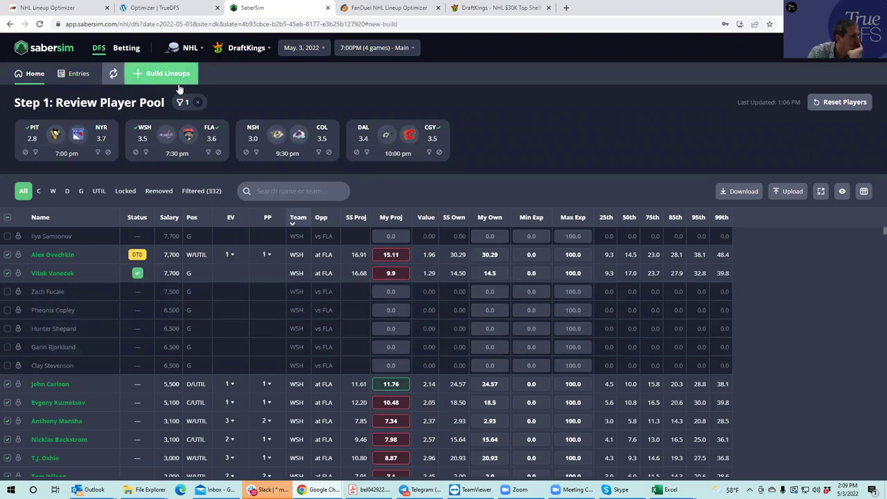
Step: Start a new build of 30 GPP lineups using the preset contest settings
left_click(160, 73)
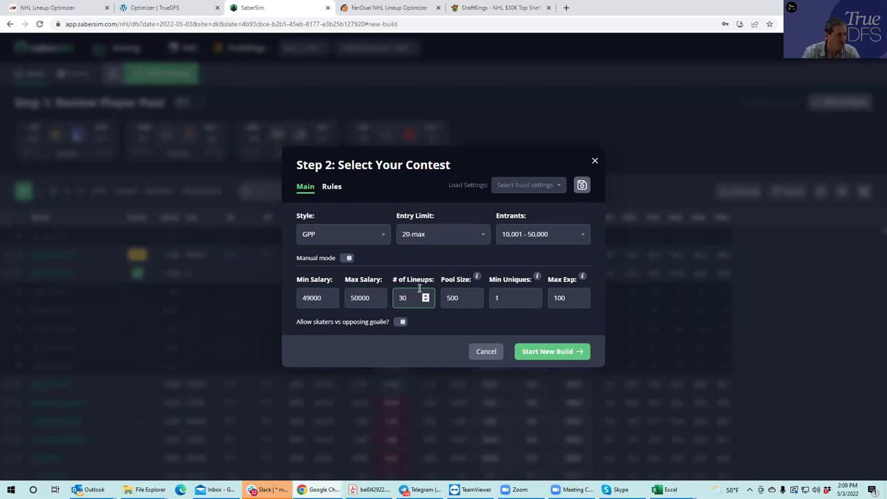
left_click(551, 355)
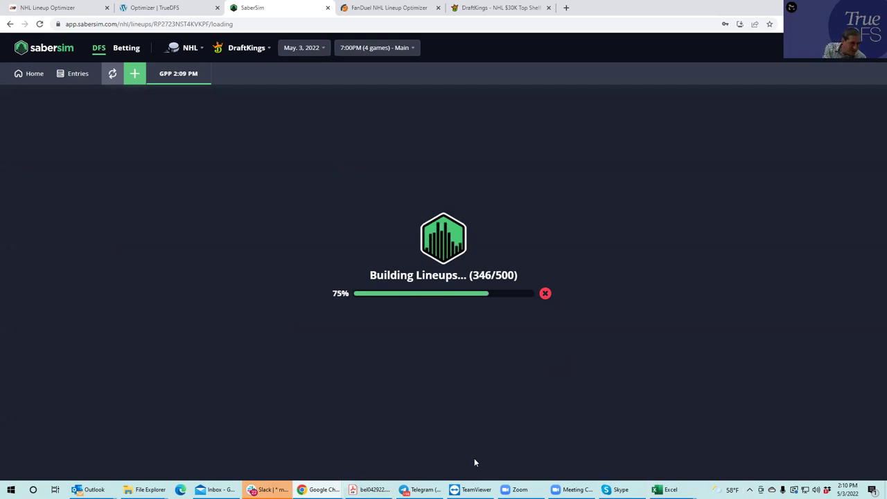
Step: Switch to the NHLDK_Proj workbook in Excel and sort the players by Sheets Value Score from largest to smallest
mouse_move(666, 489)
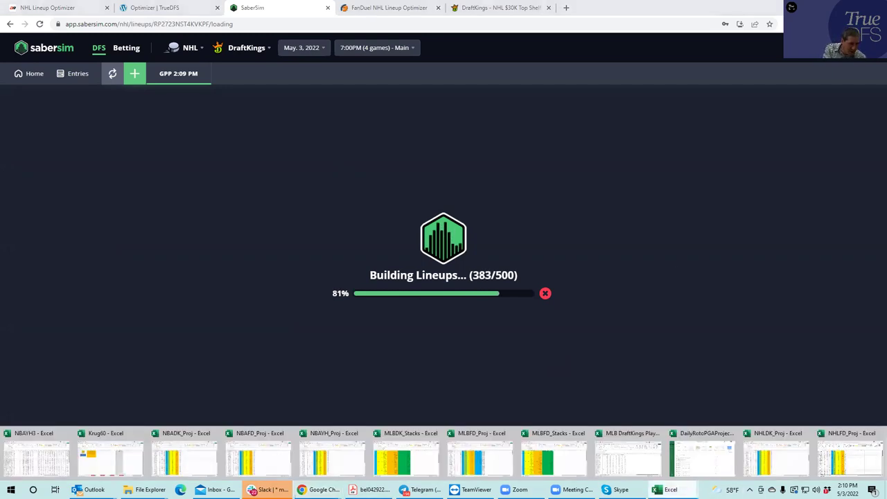
left_click(776, 454)
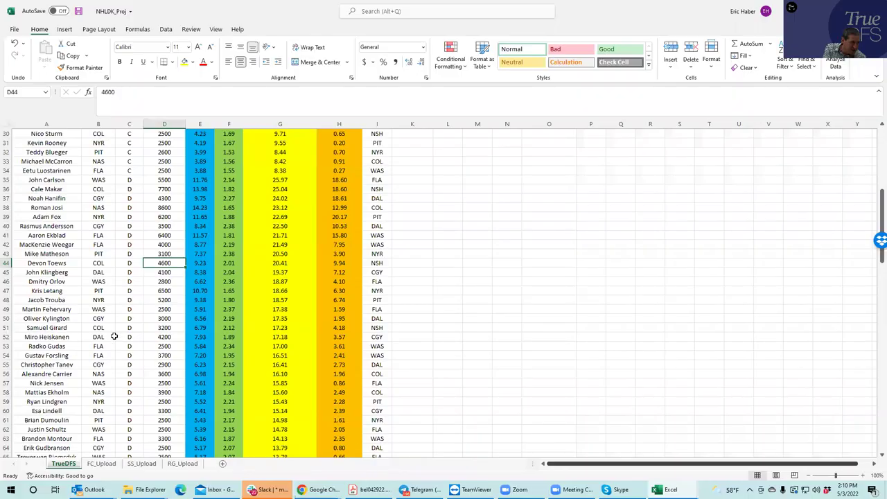
left_click(147, 282)
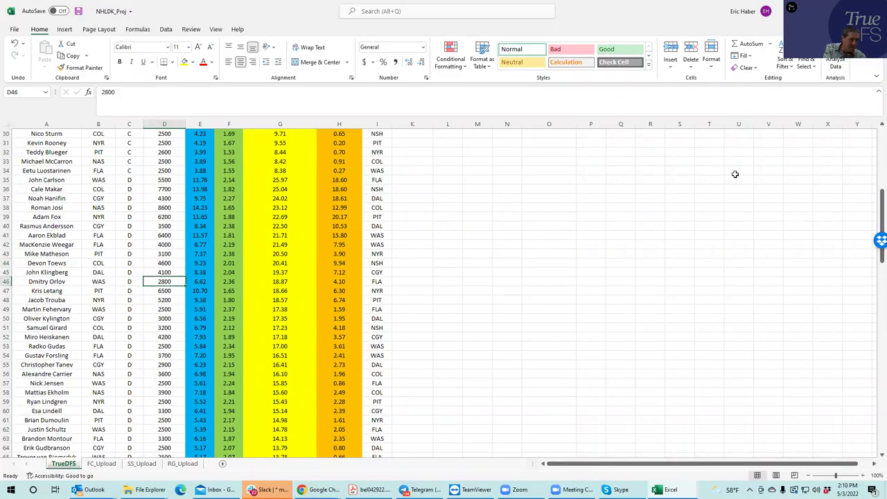
left_click_drag(877, 212, 875, 130)
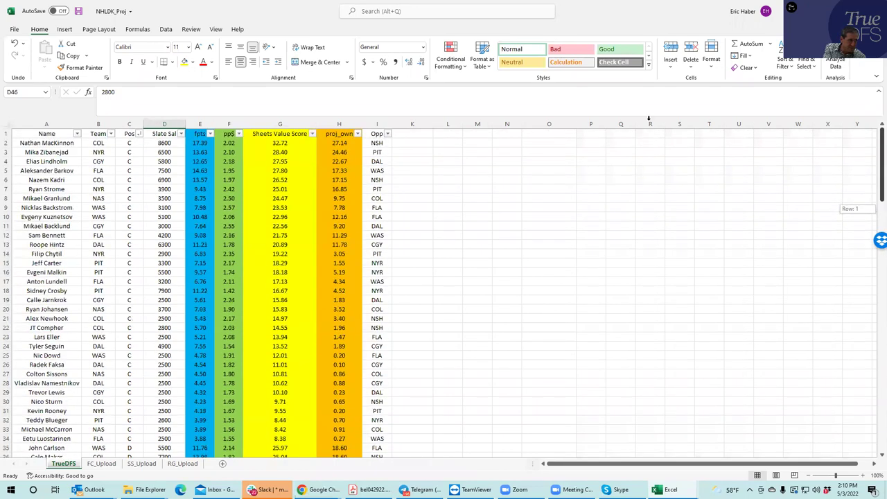
left_click(311, 134)
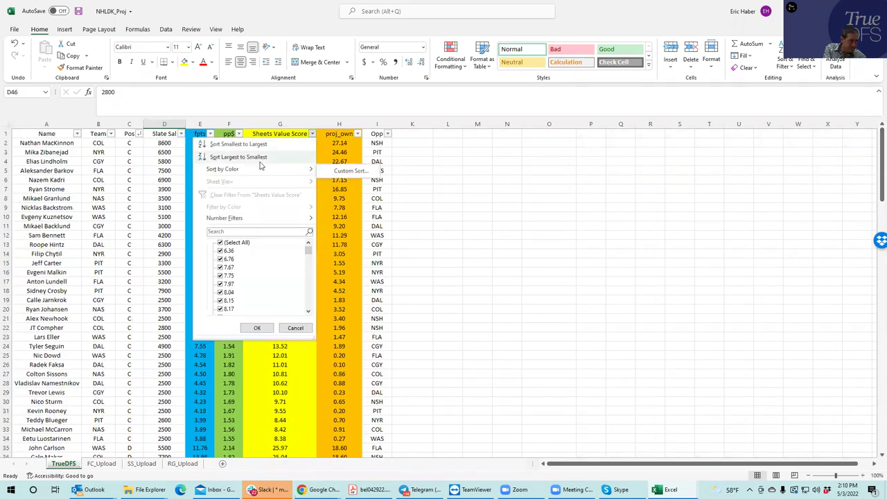
left_click(261, 161)
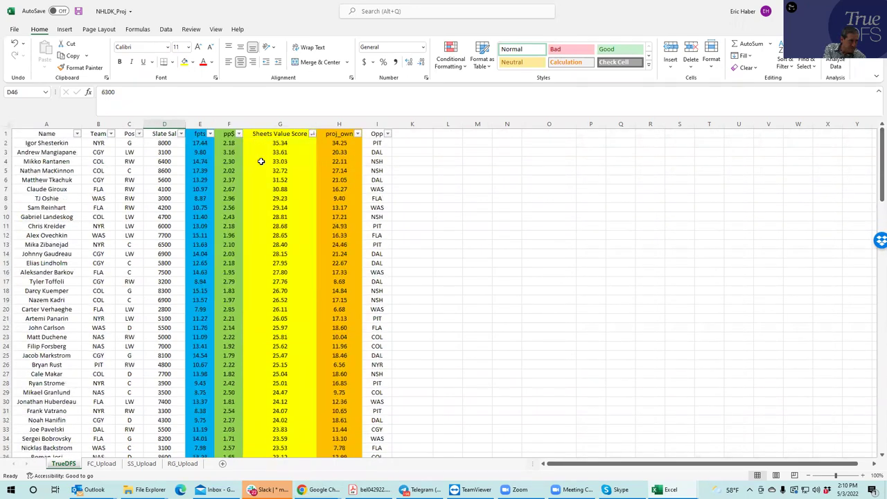
Step: Compare the projected ownership and salaries of high-value players such as TJ Oshie, Tyler Toffoli, Mikko Rantanen and Andrew Mangiapane
left_click(119, 199)
left_click(339, 199)
left_click(339, 252)
left_click(335, 289)
left_click(336, 283)
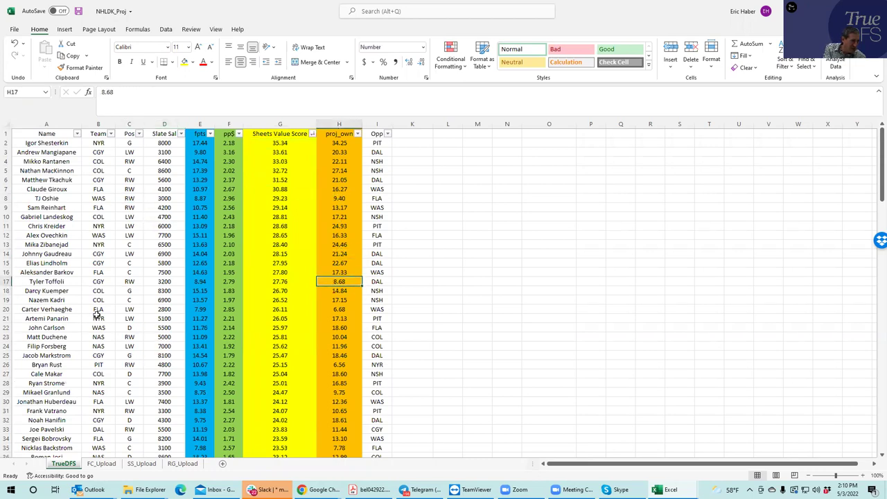
left_click(138, 290)
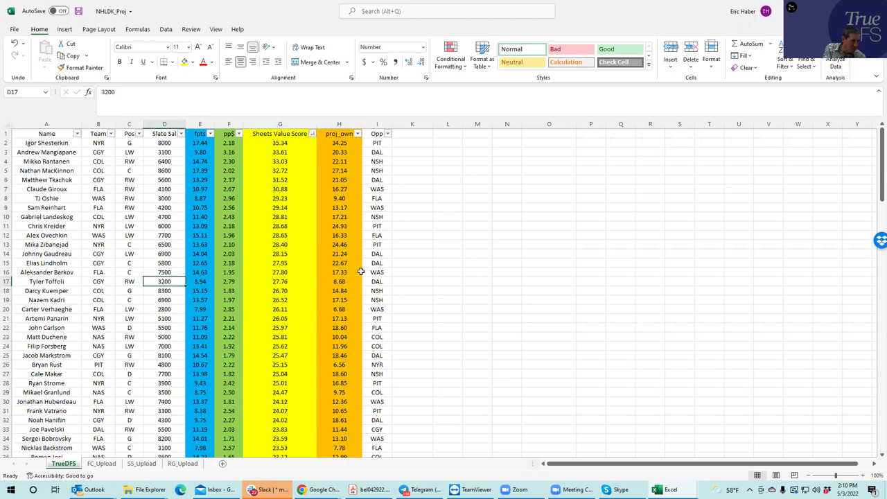
left_click(162, 162)
left_click(162, 152)
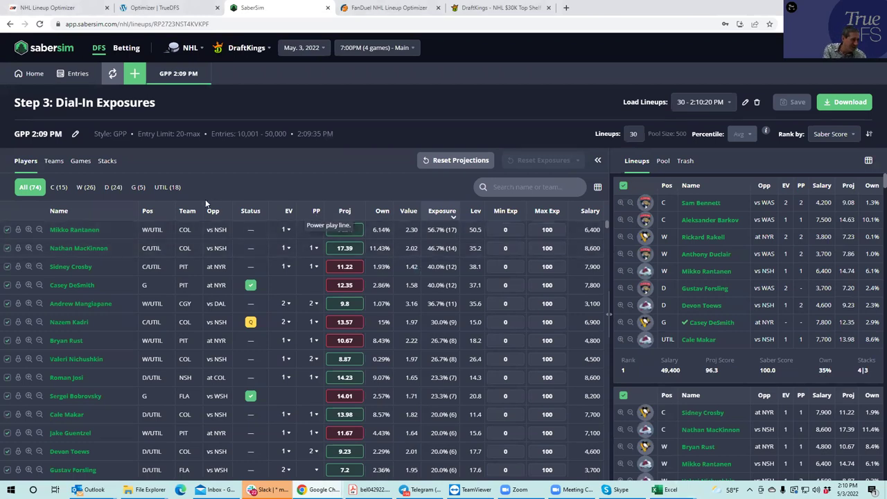
Step: Return to SaberSim and examine the built lineups' exposures by stack type, game and team
left_click(104, 161)
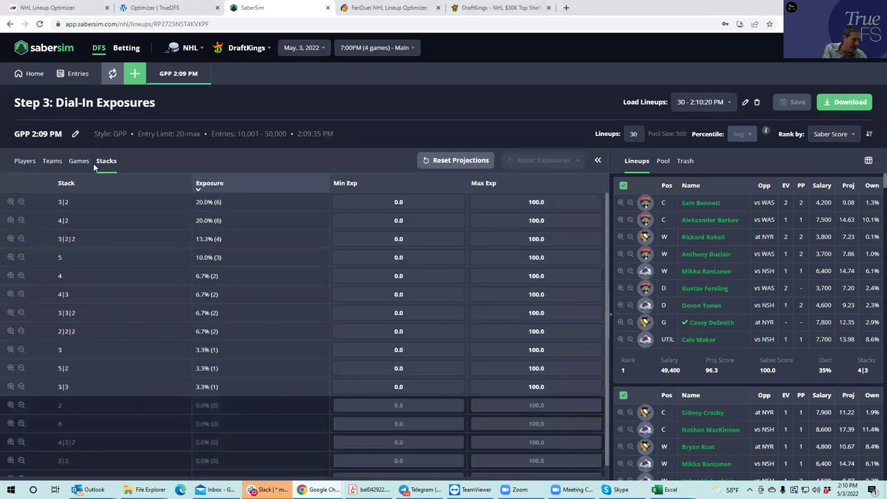
left_click(78, 162)
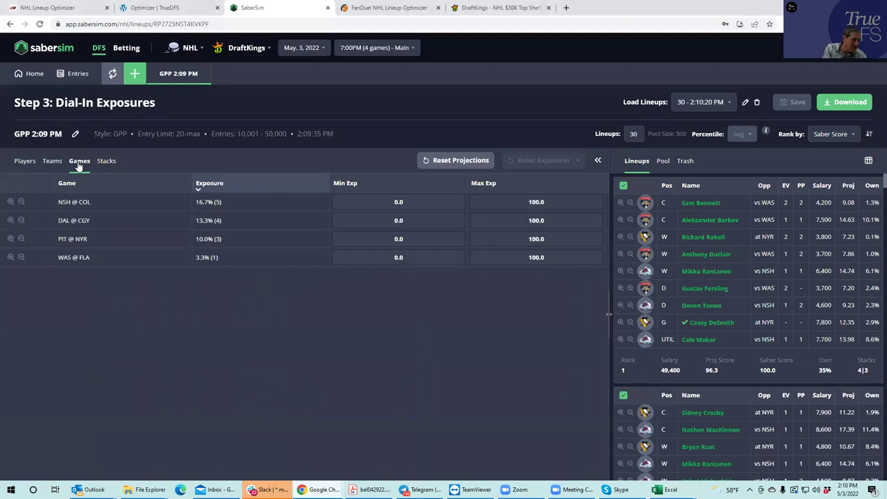
left_click(52, 162)
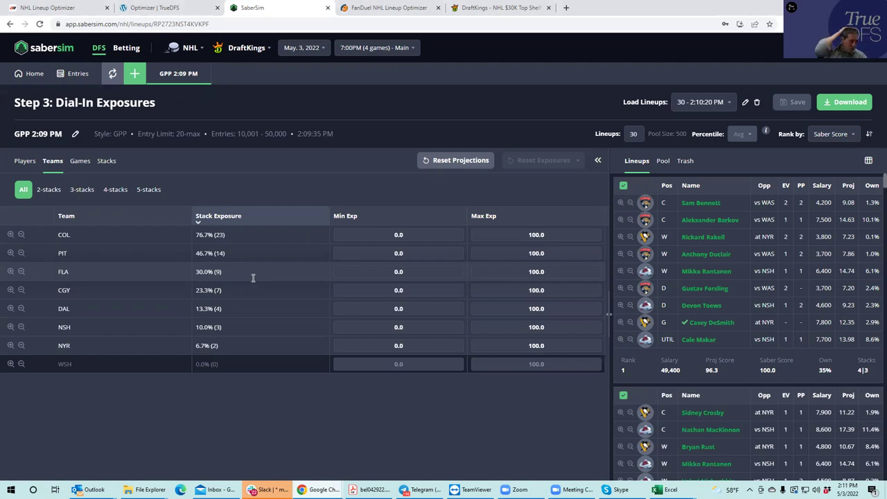
left_click(107, 163)
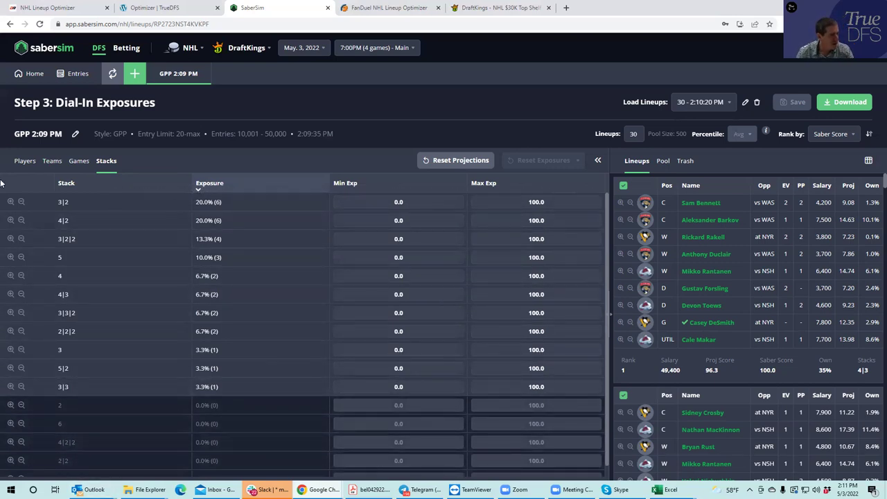
Step: Sort the player exposures by even-strength line in descending order and exclude fourth-liner Luke Kunin
left_click(23, 162)
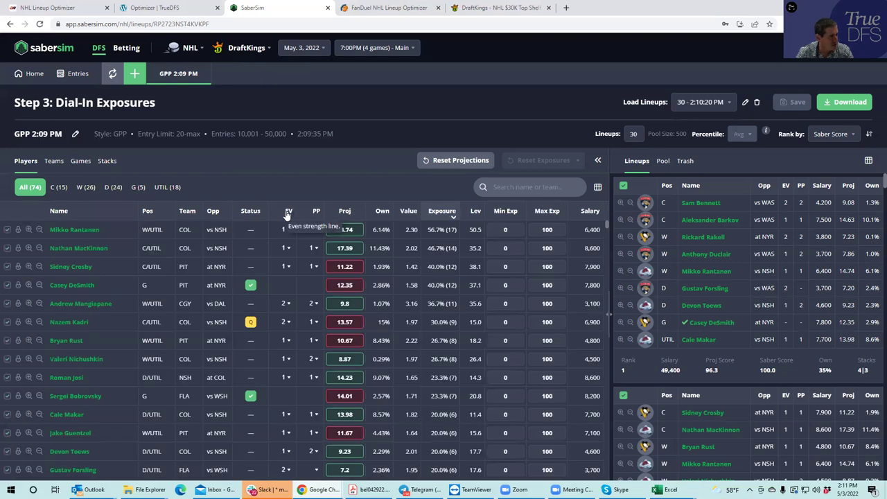
left_click(288, 212)
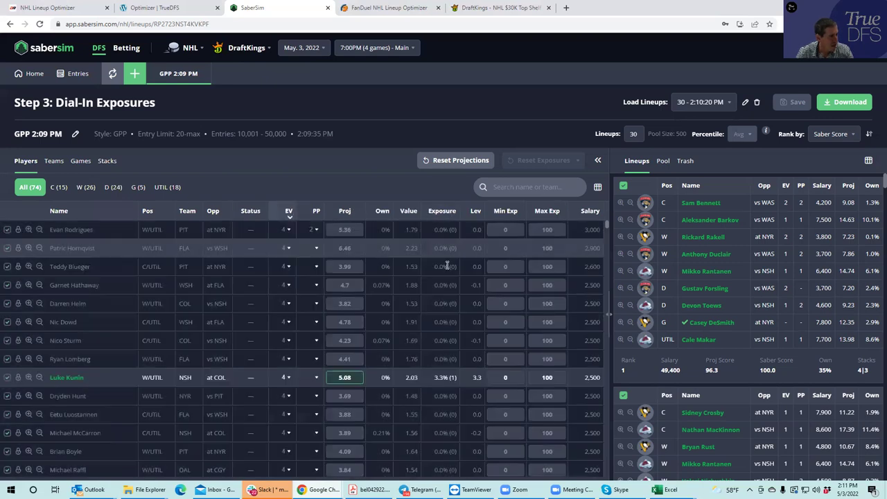
left_click(7, 377)
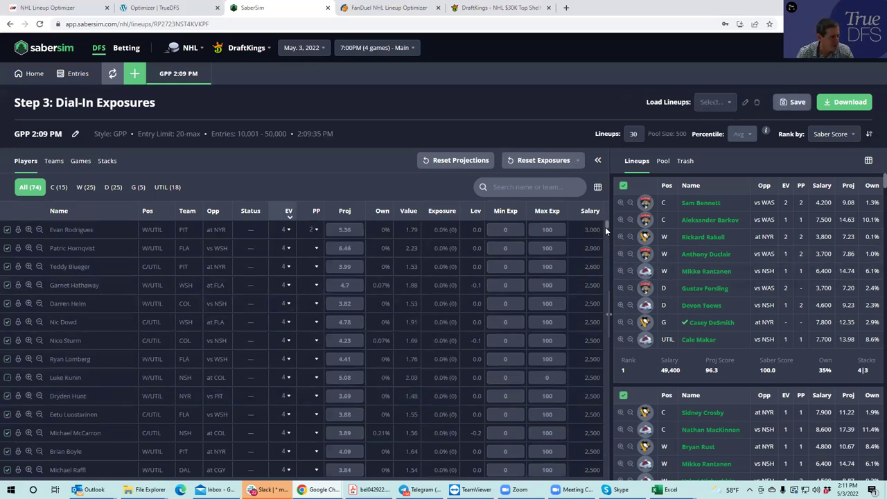
Step: Exclude third-line players Mason Marchment and Bowen Byram from the lineups
left_click_drag(606, 223, 606, 234)
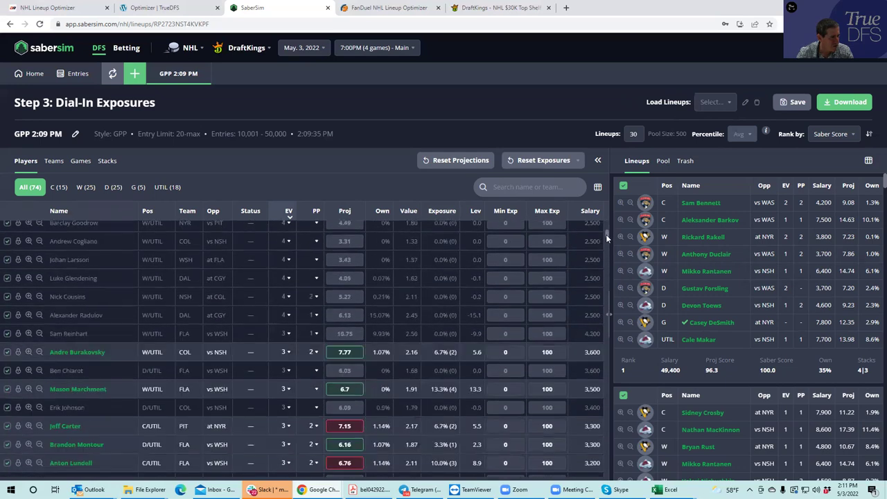
scroll(606, 235, "down", 1)
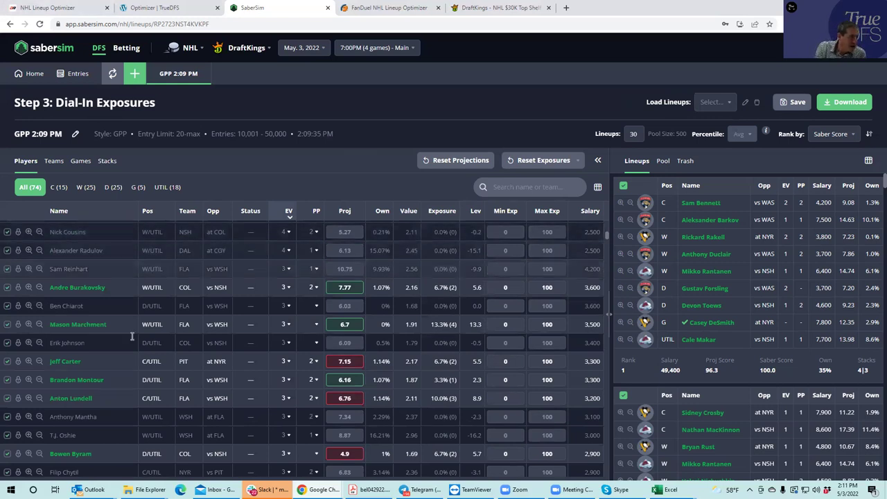
left_click(7, 324)
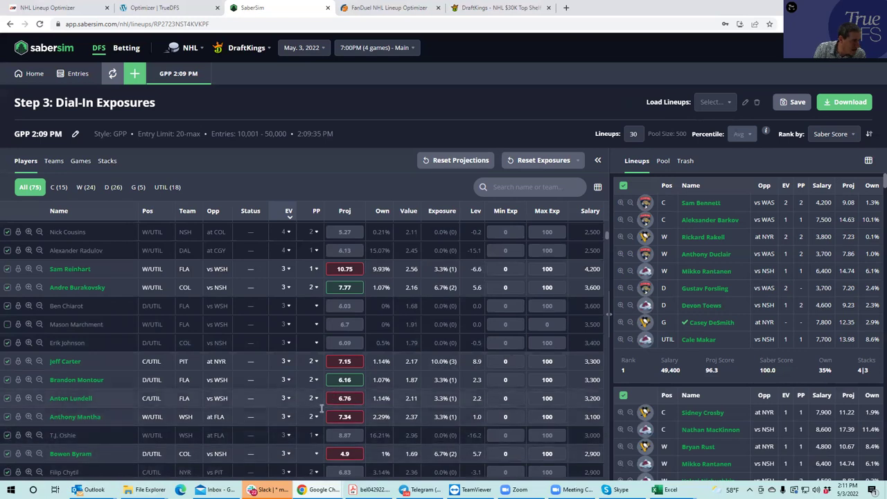
left_click(8, 454)
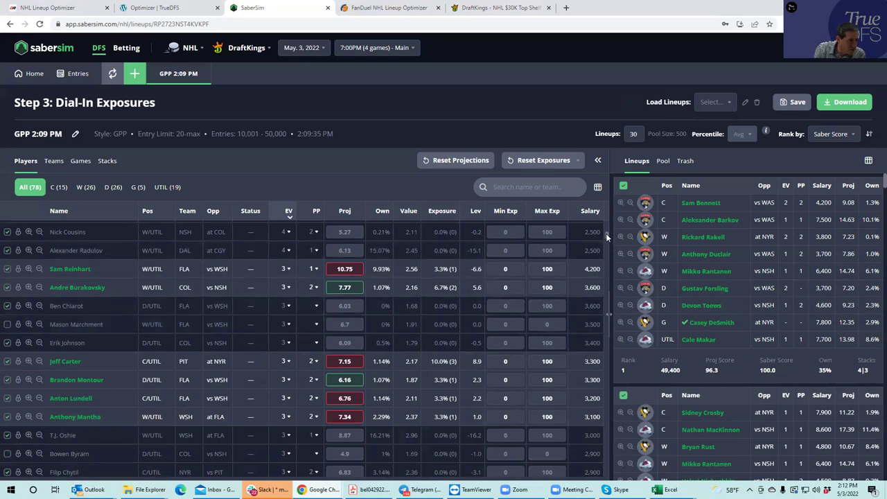
Step: Exclude third-line players Blake Coleman, Alexis Lafreniere and Marcus Pettersson from the lineups
scroll(606, 233, "down", 2)
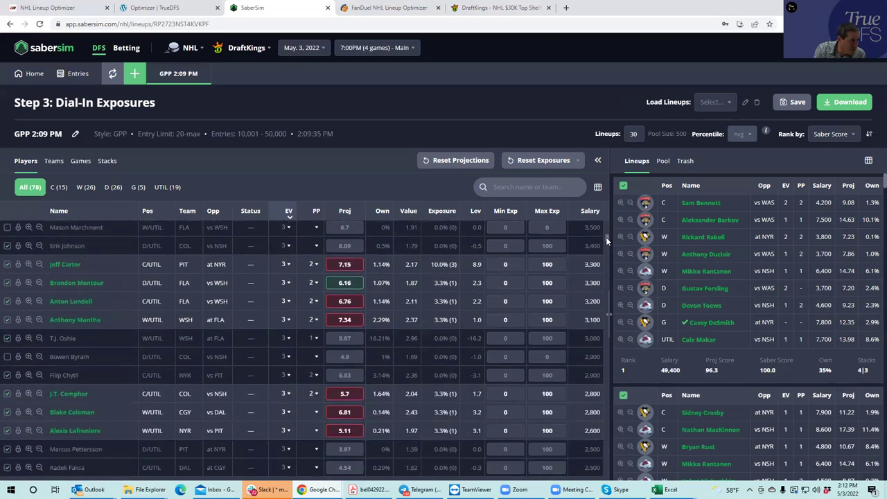
left_click(8, 412)
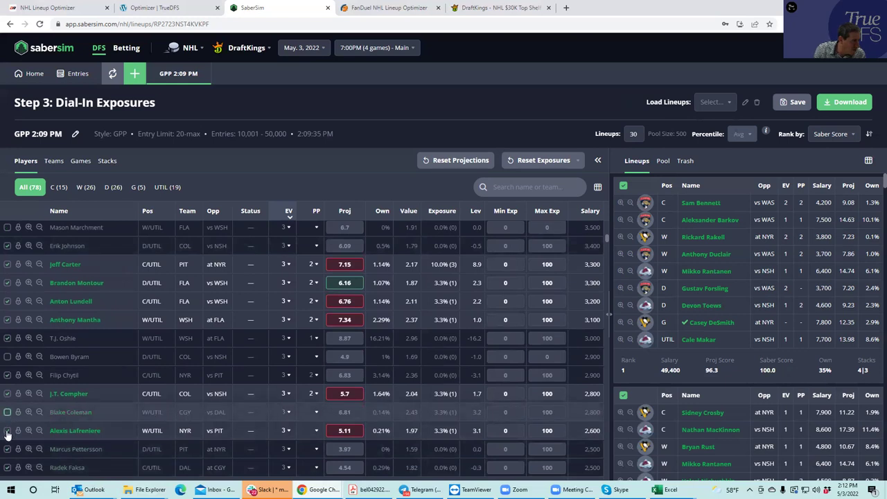
left_click(7, 431)
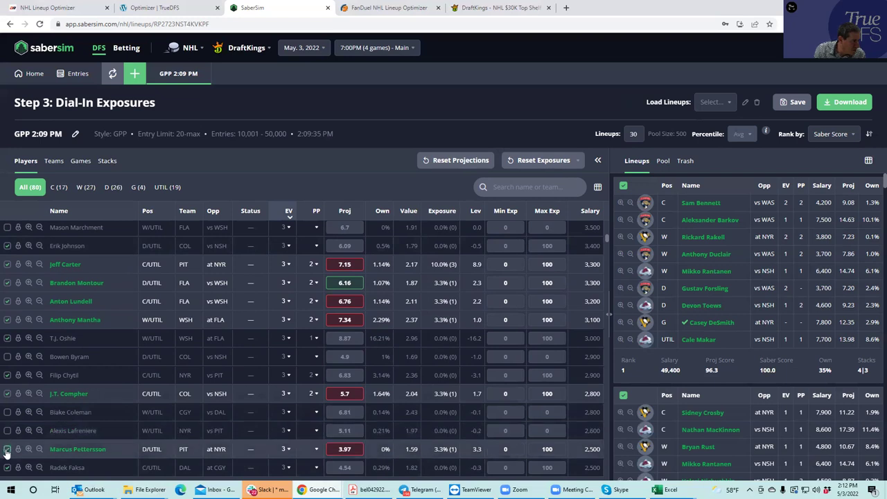
left_click(7, 450)
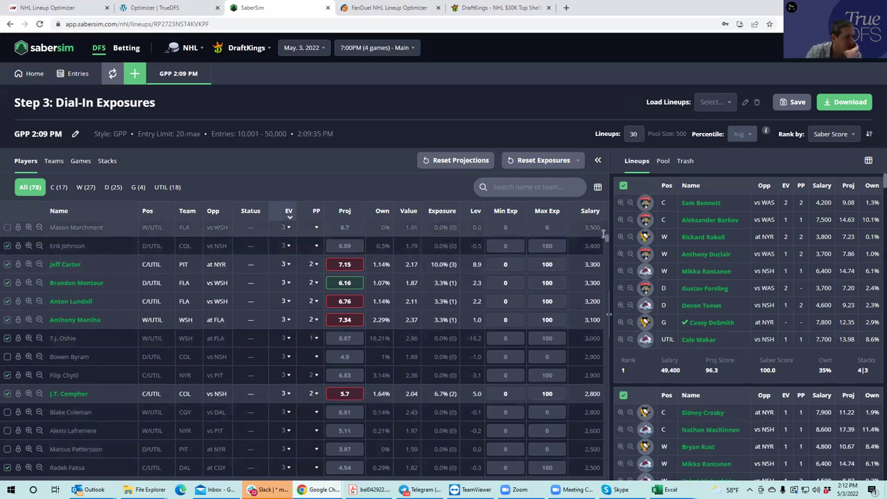
Step: Exclude third-line defensemen Mark Borowiecki and Joel Hanley from the lineups
scroll(606, 238, "down", 2)
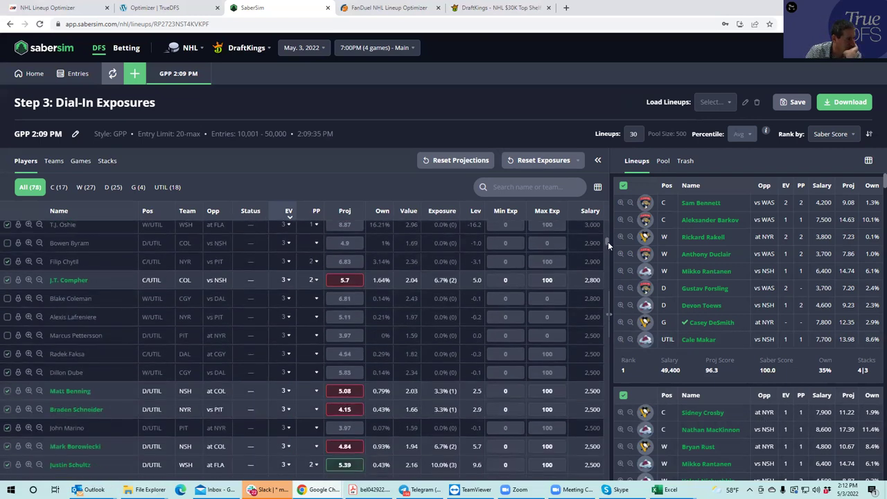
scroll(608, 241, "up", 1)
scroll(608, 240, "down", 2)
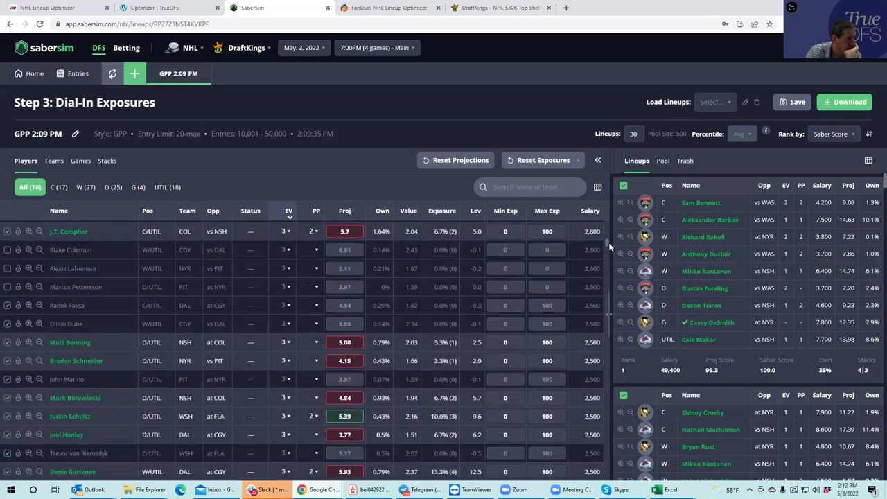
scroll(609, 244, "down", 2)
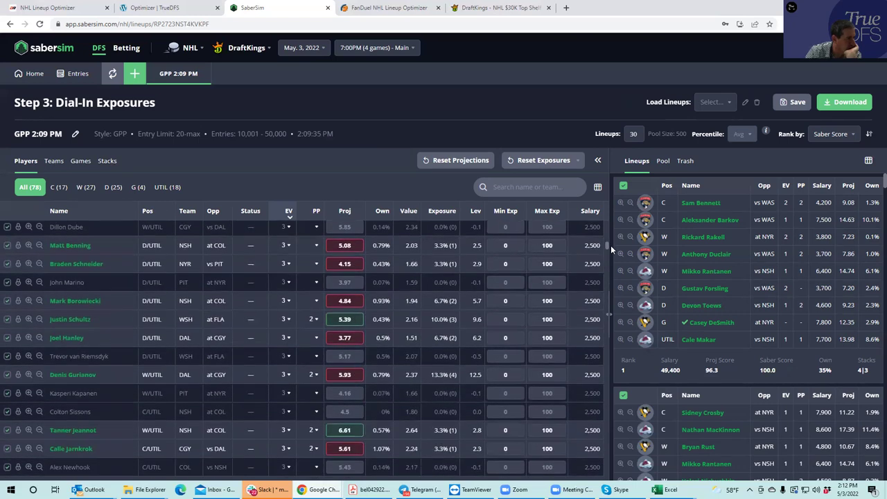
left_click(7, 301)
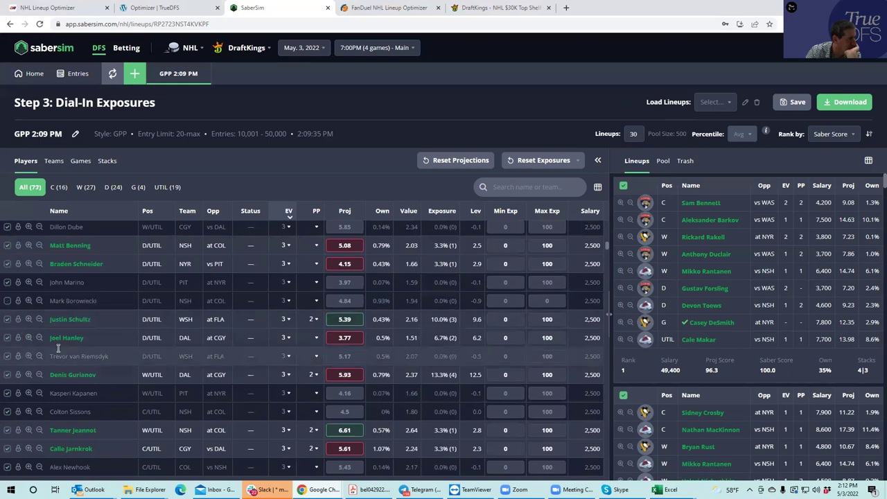
left_click(7, 338)
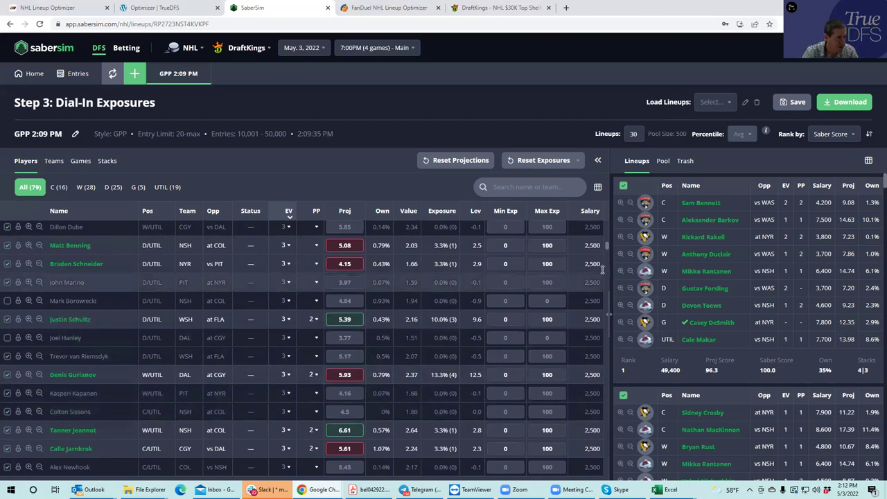
Step: Exclude fourth-liners Patric Hornqvist and Garnet Hathaway from the lineups
left_click_drag(606, 245, 608, 254)
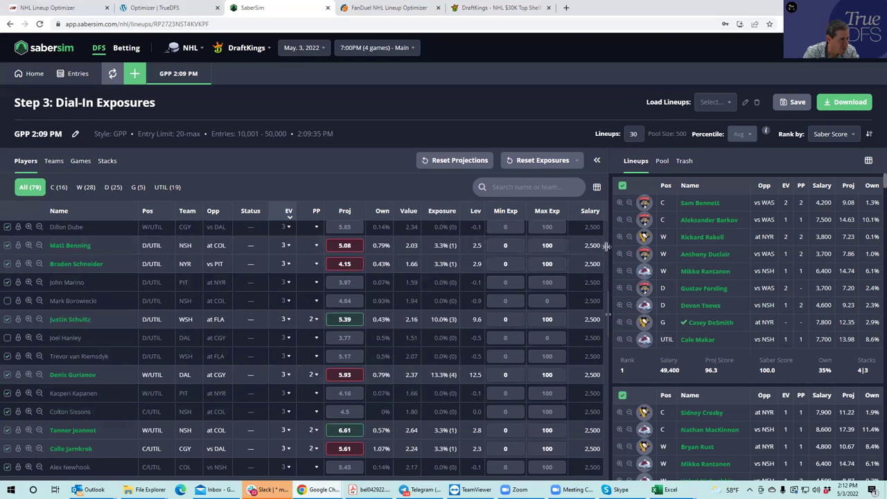
scroll(604, 251, "down", 3)
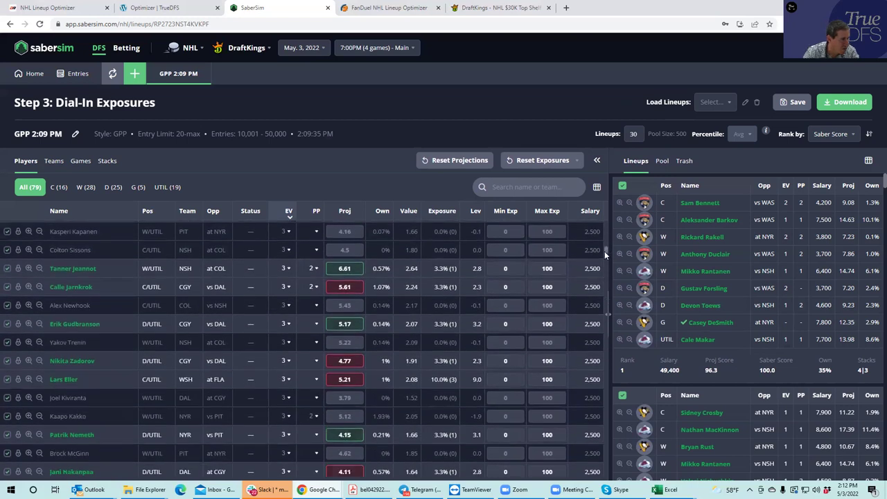
scroll(604, 251, "down", 3)
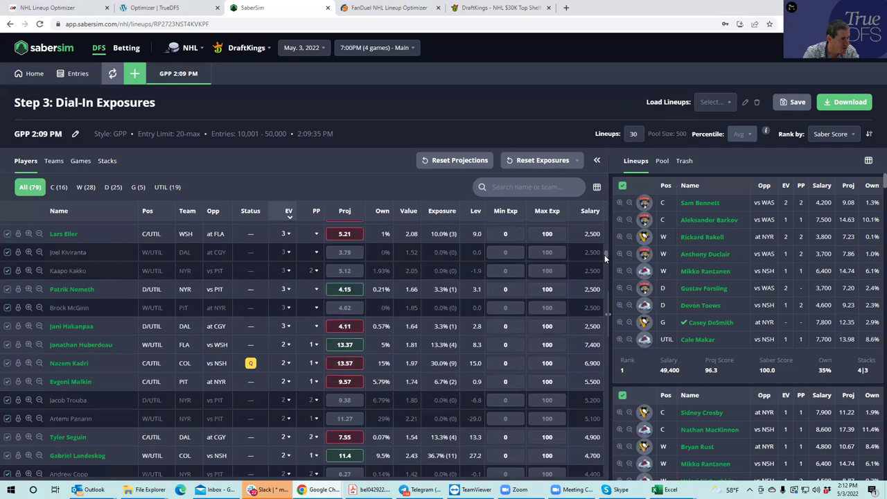
left_click_drag(606, 251, 611, 196)
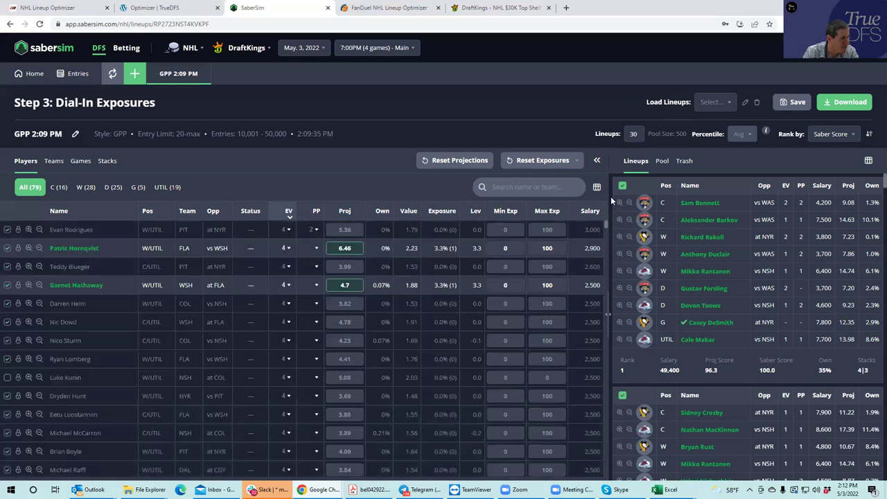
left_click(7, 249)
left_click(7, 286)
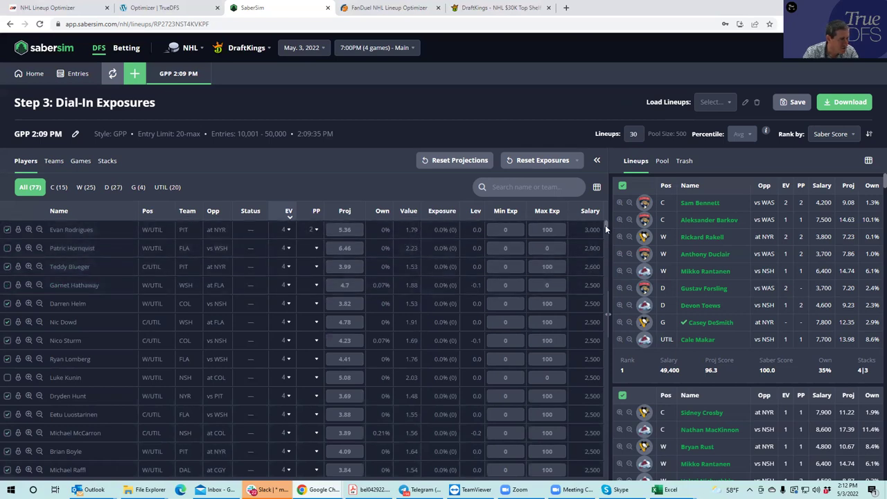
Step: Exclude third-line defenseman Ben Chiarot from the lineups
scroll(606, 229, "down", 3)
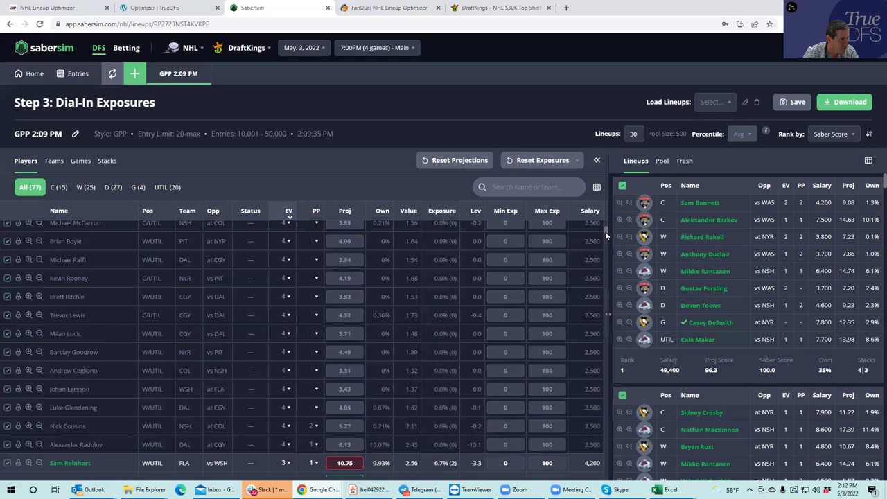
scroll(605, 231, "down", 3)
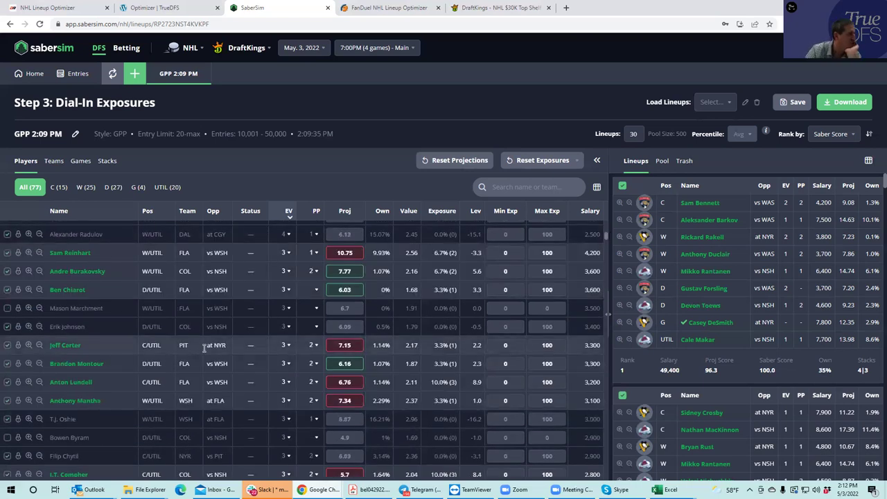
left_click(7, 290)
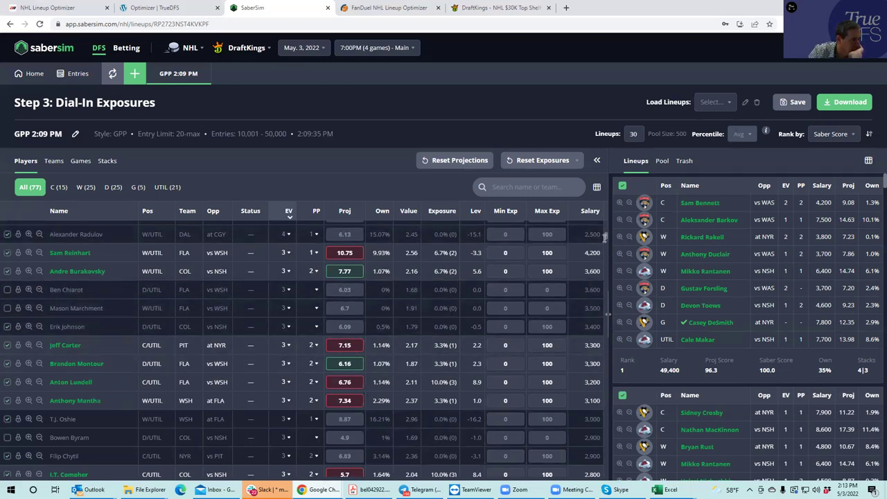
Step: Check the remaining third-line exposures and download the 30 refined lineups as a CSV file
scroll(606, 236, "down", 1)
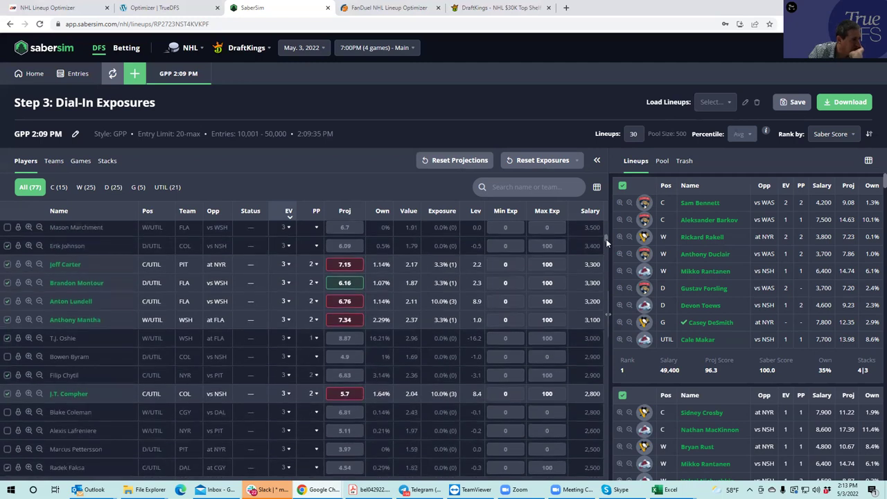
scroll(606, 242, "down", 2)
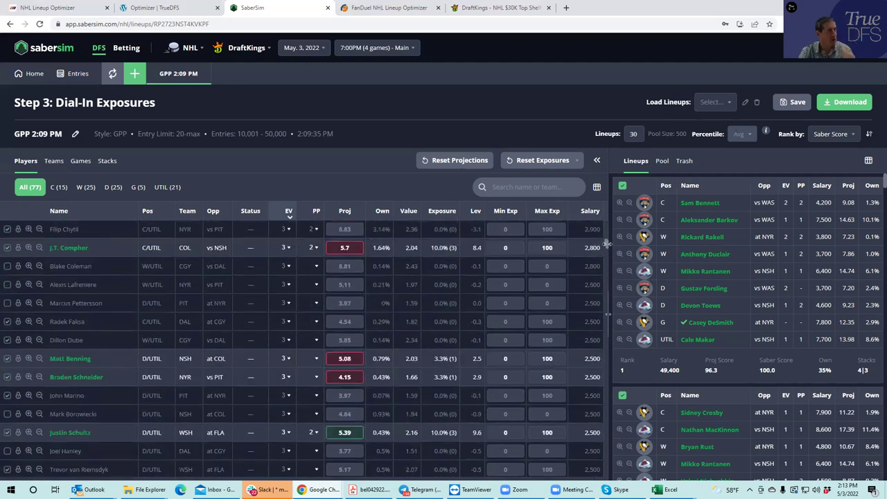
left_click(841, 104)
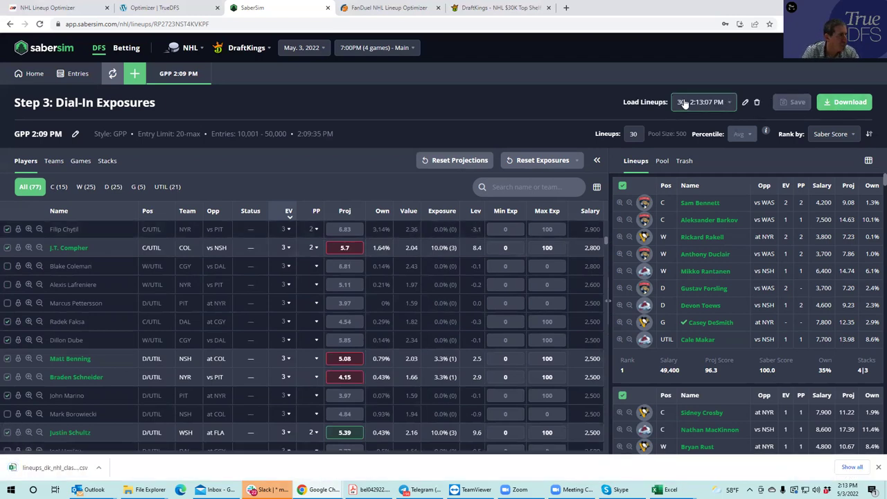
Step: Close the DraftKings contest page and switch to Excel to examine the DKEntries contest entries file
left_click(485, 7)
key("ctrl+w")
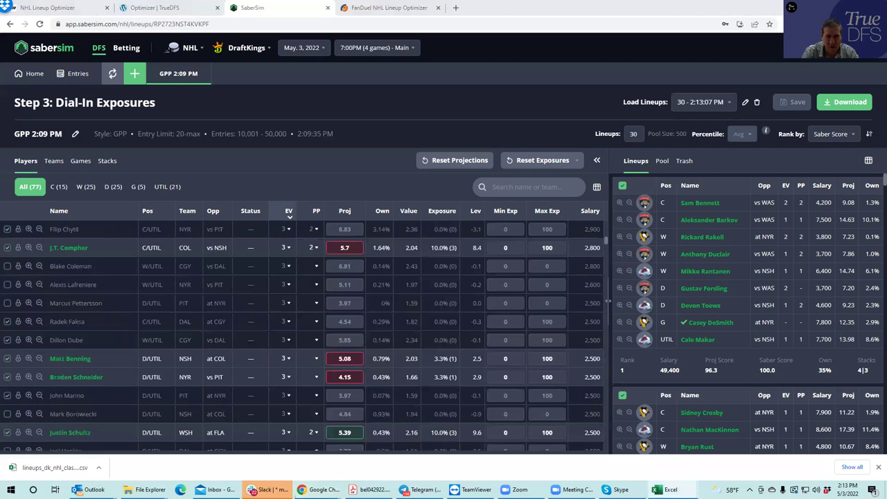
key("alt+Tab")
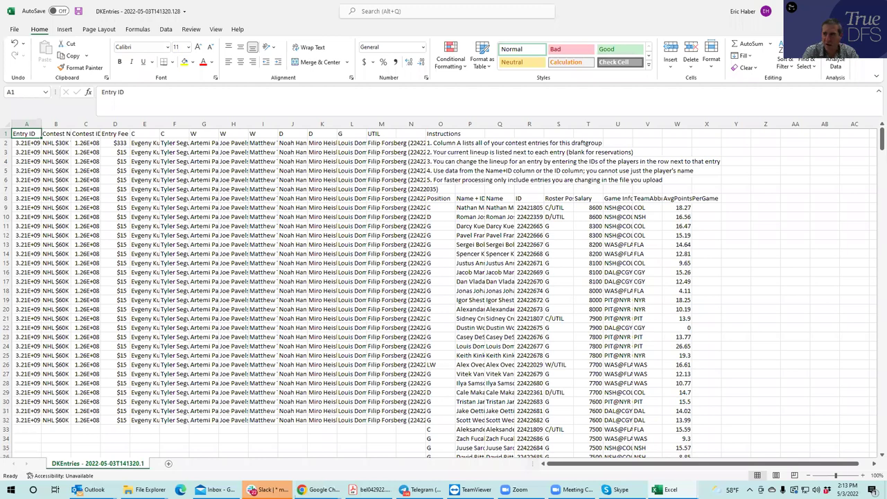
key("alt+Tab")
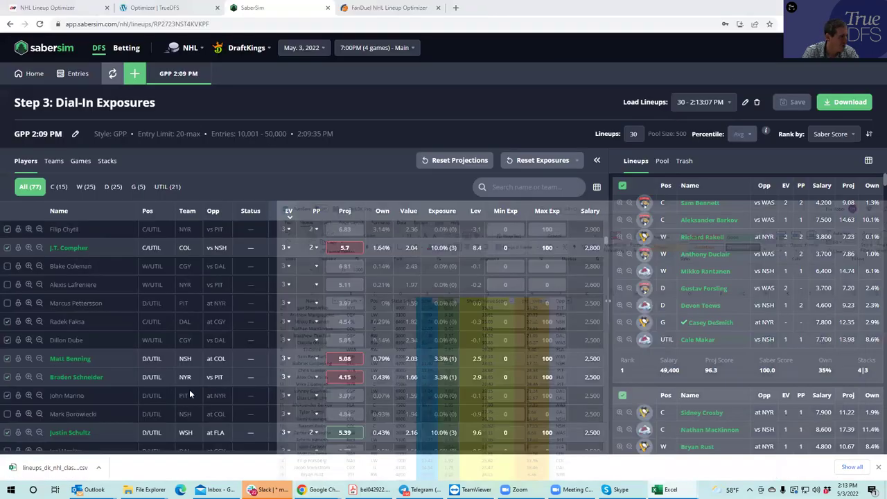
left_click(105, 463)
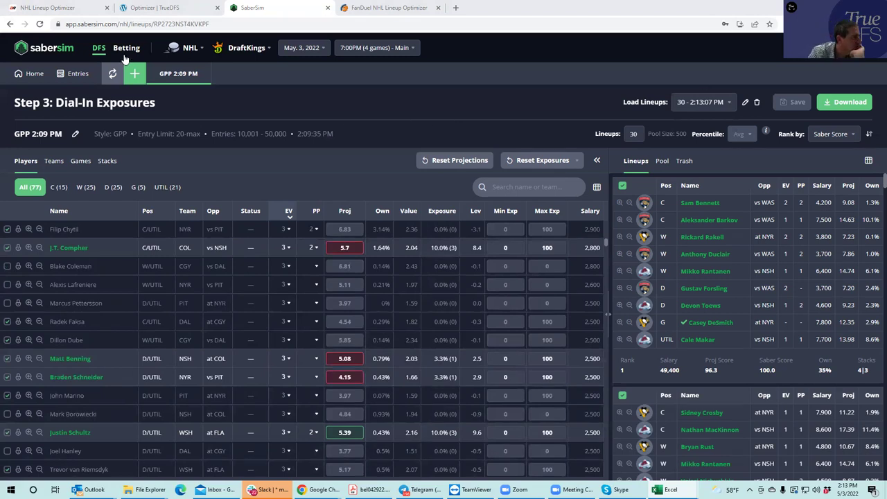
Step: Set up a new SaberSim build with a player group rule, sorting its player list by even-strength line in descending order
left_click(138, 78)
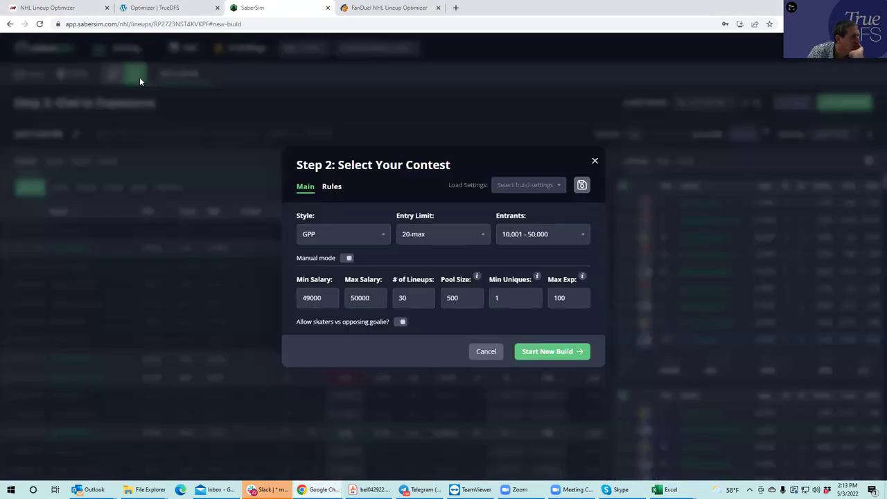
left_click(332, 187)
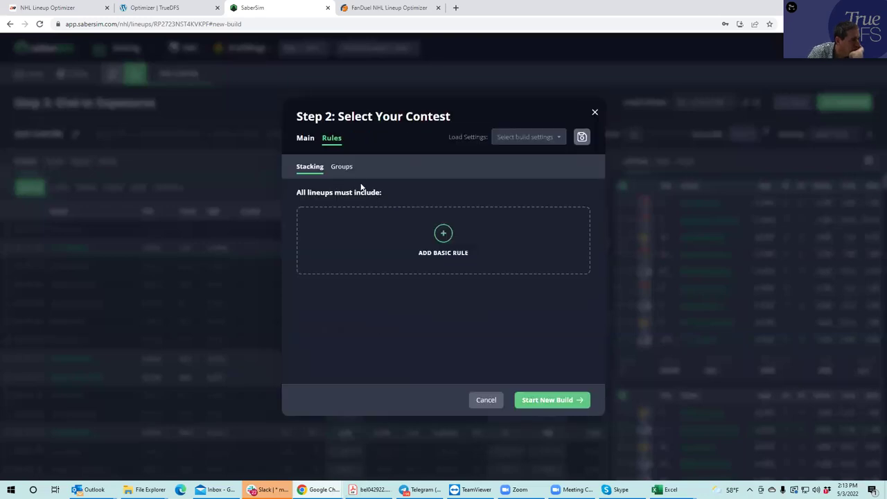
left_click(350, 170)
left_click(444, 234)
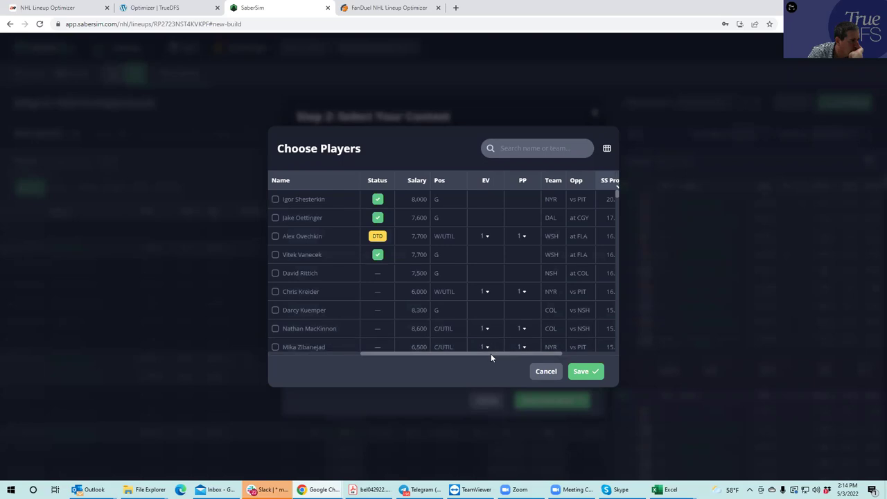
left_click_drag(491, 353, 588, 350)
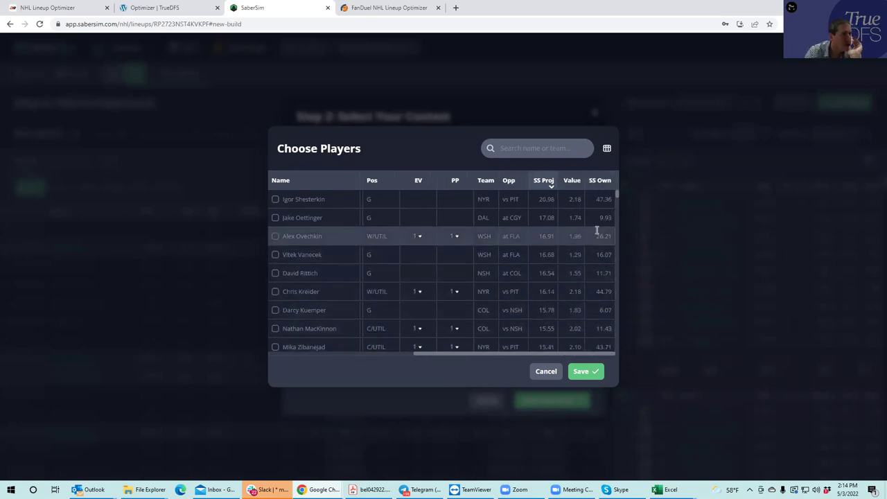
left_click(416, 183)
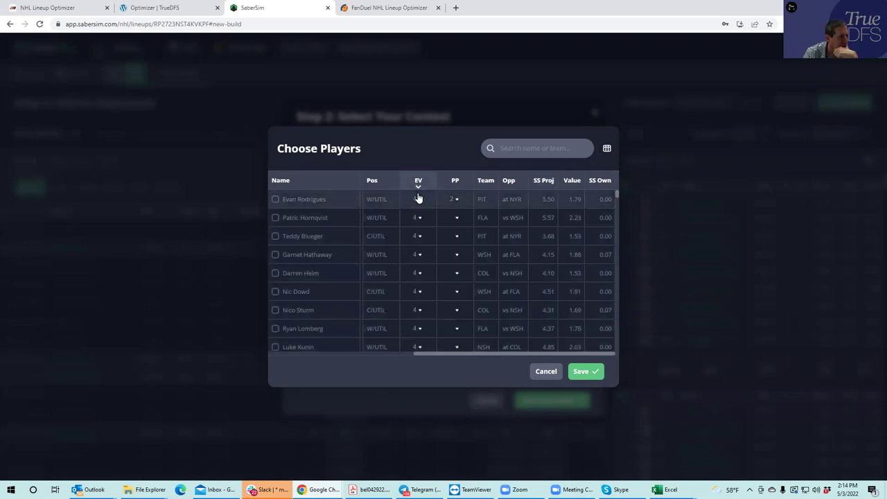
Step: Add fourth-liners Hornqvist, Blueger, Hathaway, Helm, Dowd, Sturm, Lomberg and Kunin to the group
left_click(275, 218)
left_click(275, 237)
left_click(275, 255)
left_click(276, 273)
left_click(275, 292)
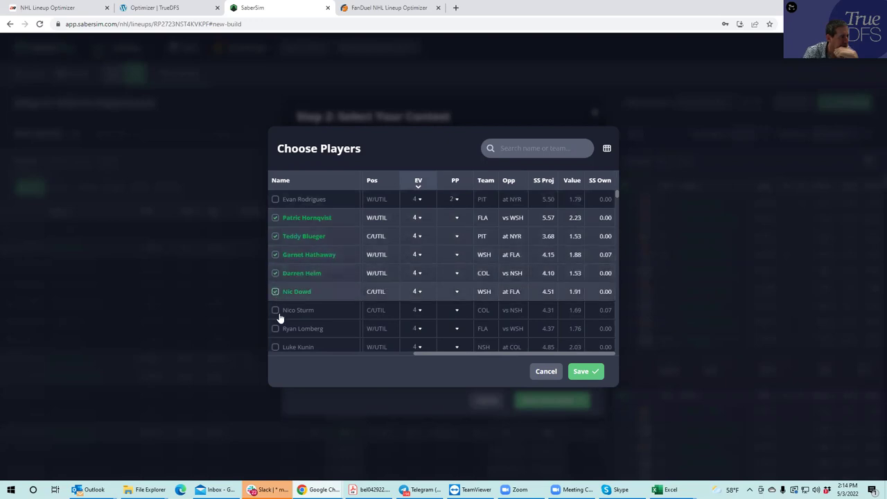
left_click(275, 310)
left_click(276, 329)
left_click(275, 347)
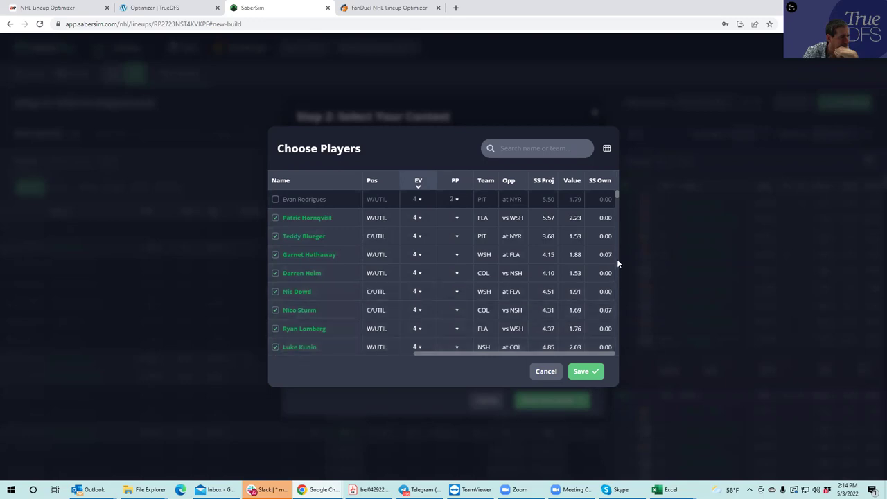
Step: Add fourth-liners Raffl, Rooney, Ritchie, Lewis, Lucic, Goodrow, Cogliano and Larsson to the group
left_click_drag(618, 195, 622, 204)
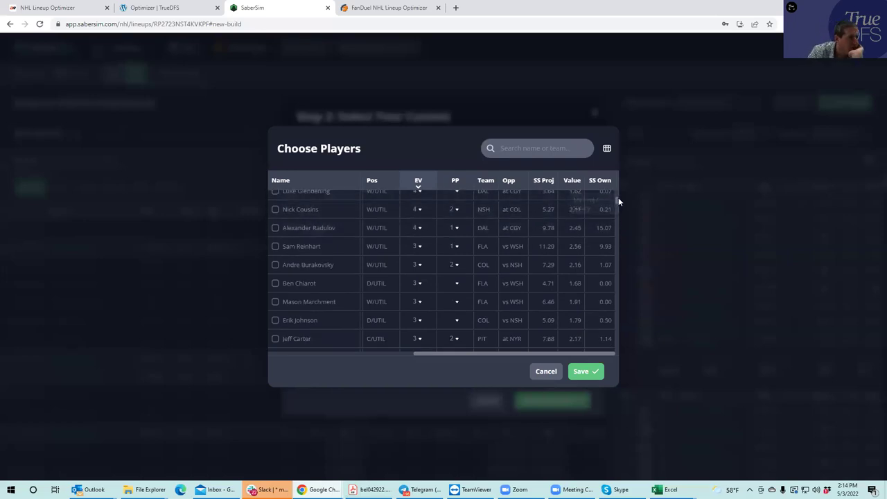
left_click_drag(616, 199, 616, 195)
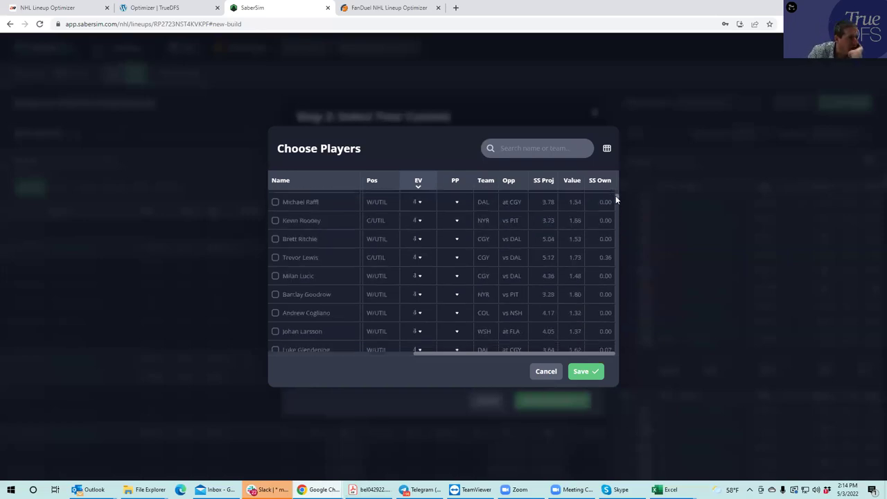
left_click(275, 202)
left_click(275, 221)
left_click(275, 238)
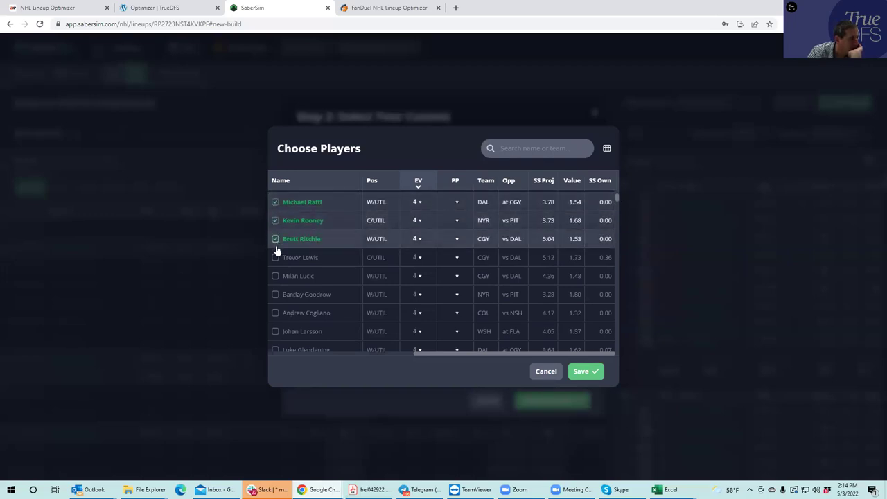
left_click(276, 259)
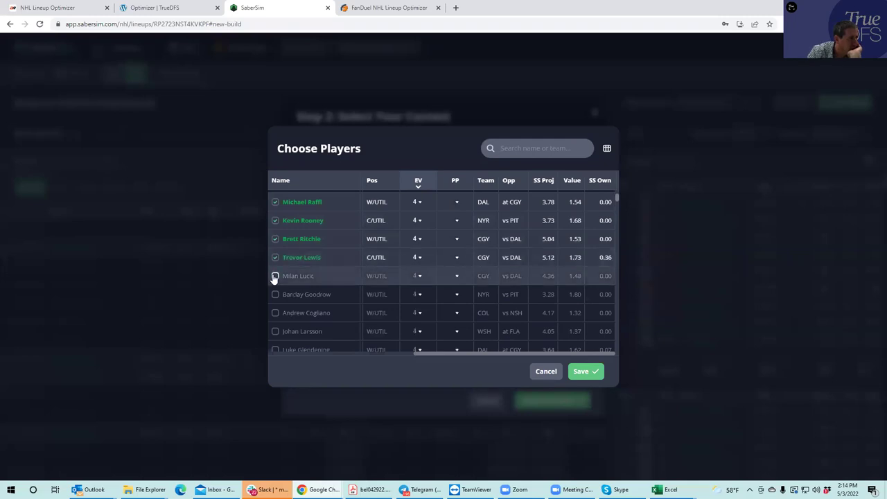
left_click(275, 277)
left_click(275, 295)
left_click(275, 313)
left_click(275, 332)
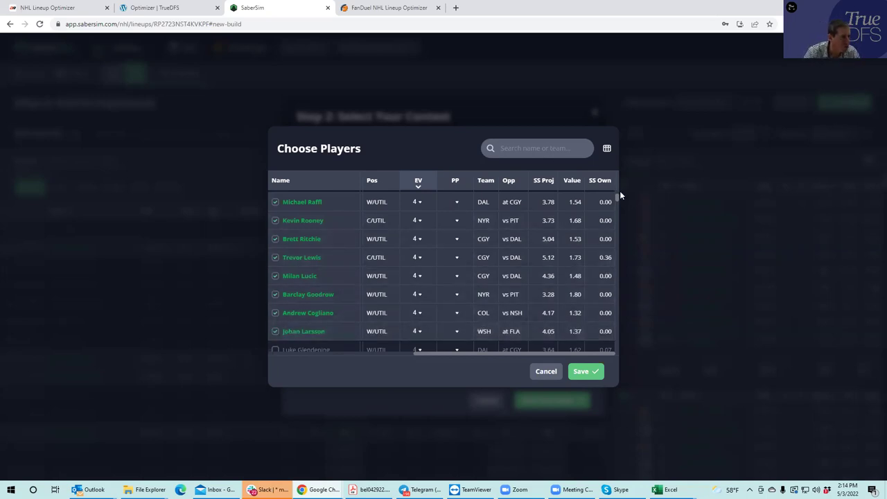
Step: Deselect Sturm in the fourth-liner group, and discard the group rule along with the new build setup
scroll(617, 195, "down", 3)
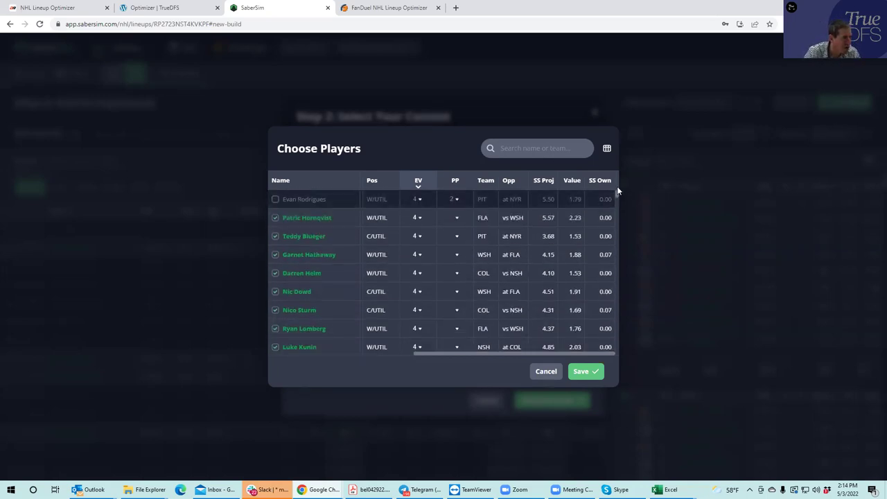
scroll(617, 189, "down", 2)
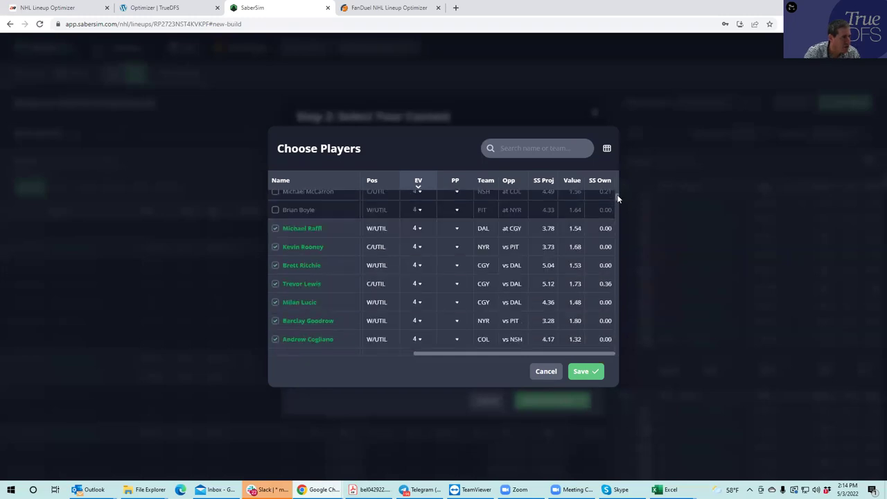
scroll(618, 190, "down", 2)
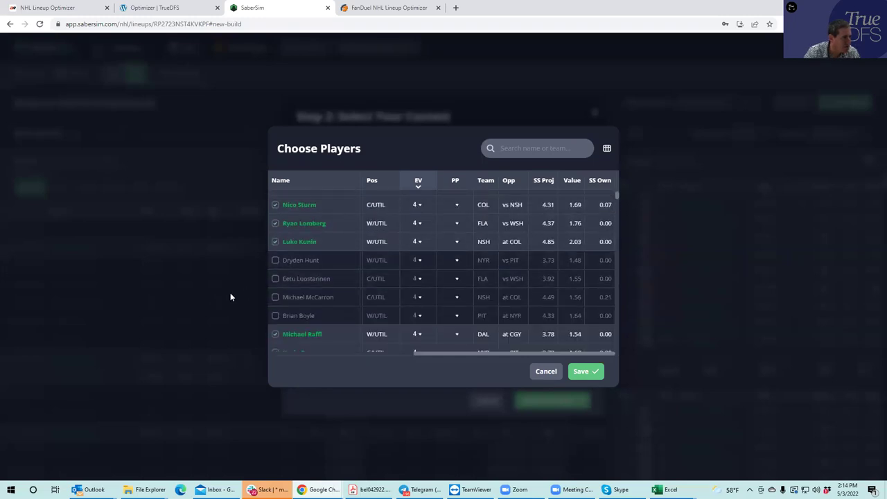
left_click(275, 243)
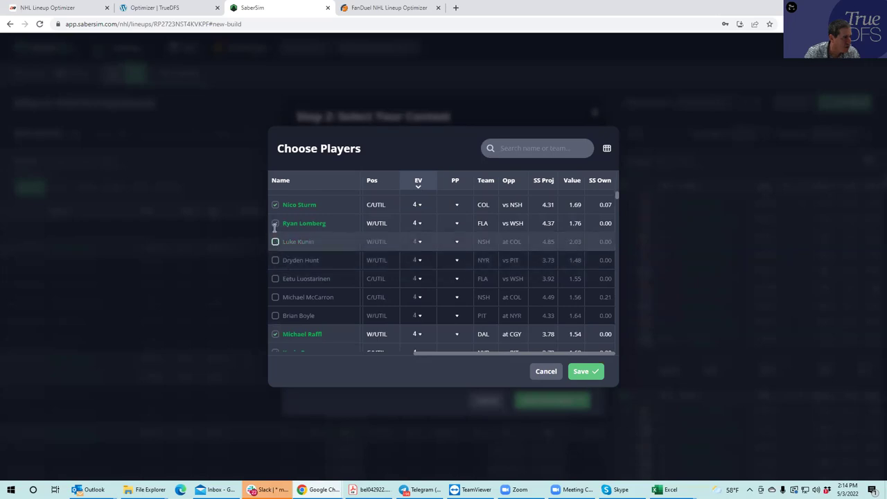
left_click(276, 207)
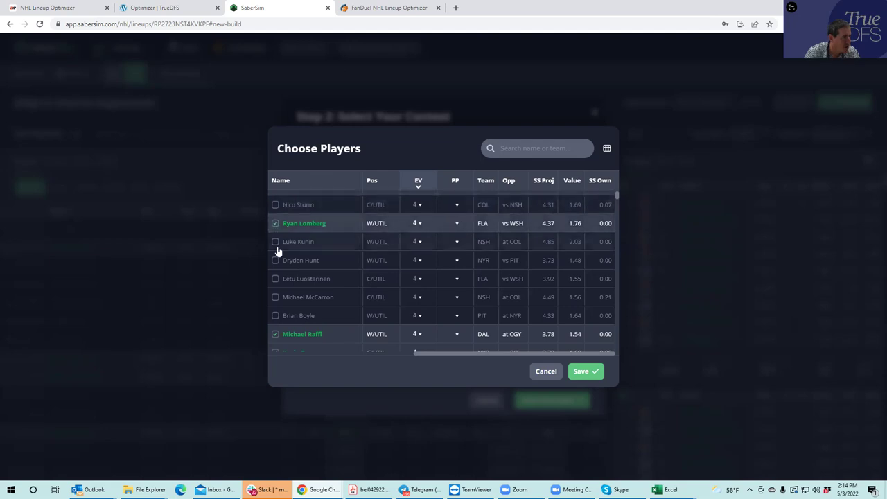
left_click(275, 242)
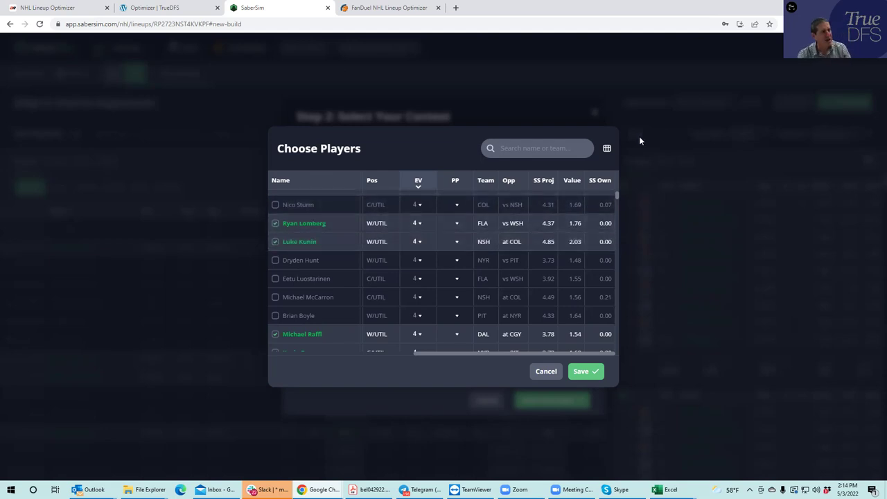
left_click(547, 372)
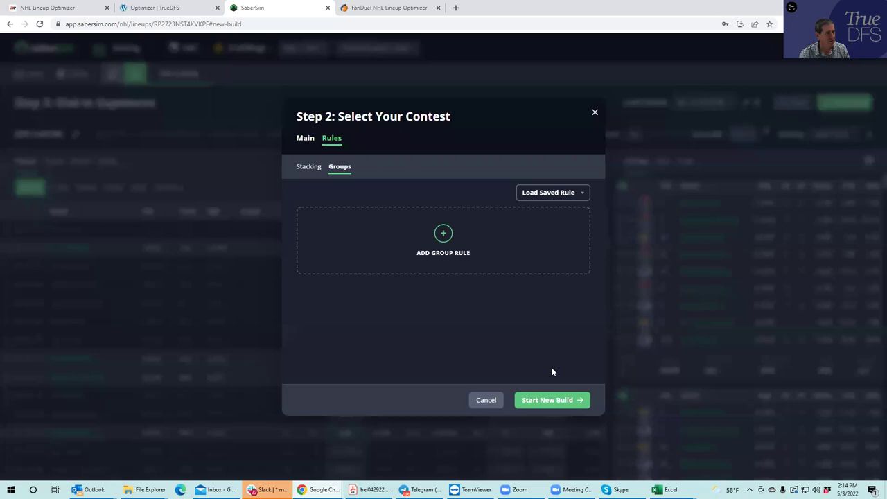
left_click(594, 114)
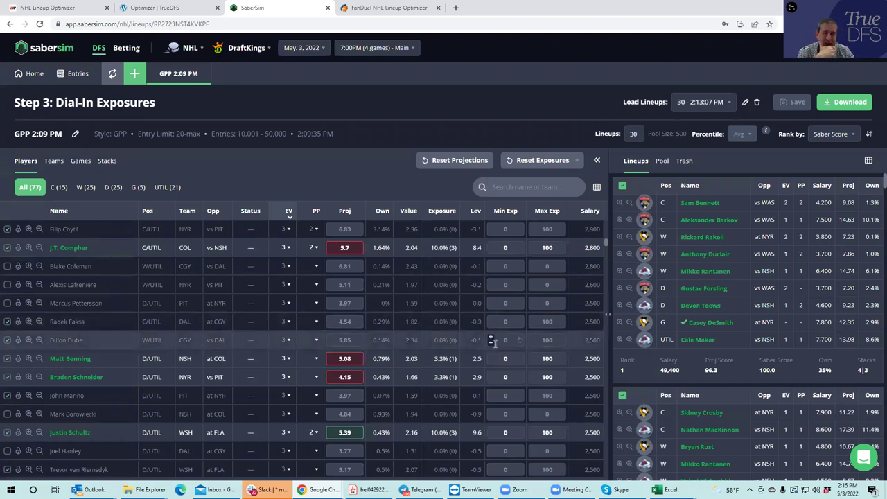
Step: Review the team stack exposures and download the 30 lineups of the GPP build
left_click(54, 162)
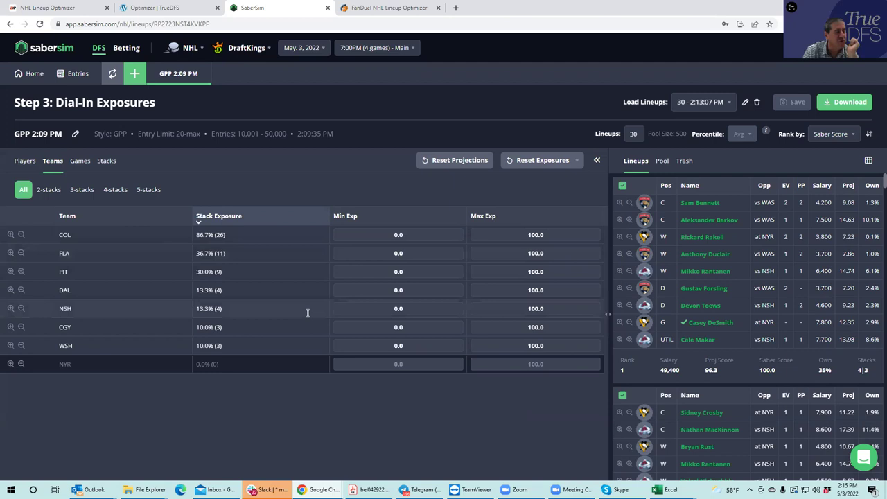
left_click(839, 102)
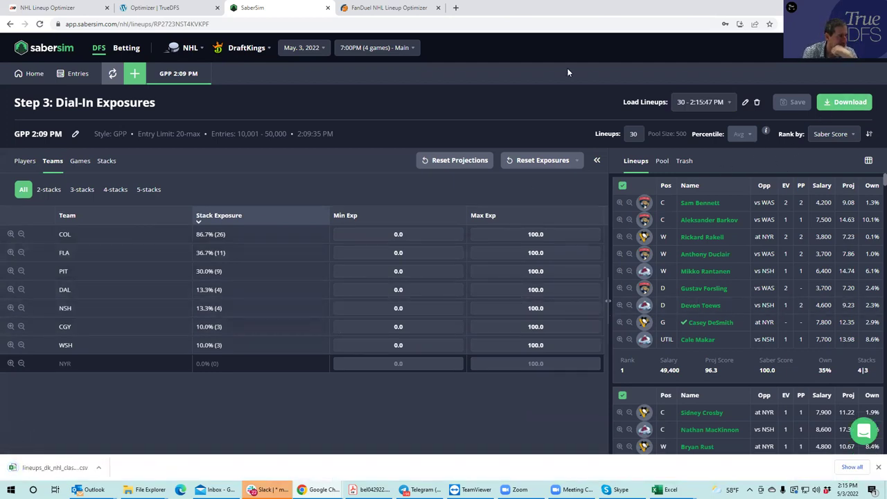